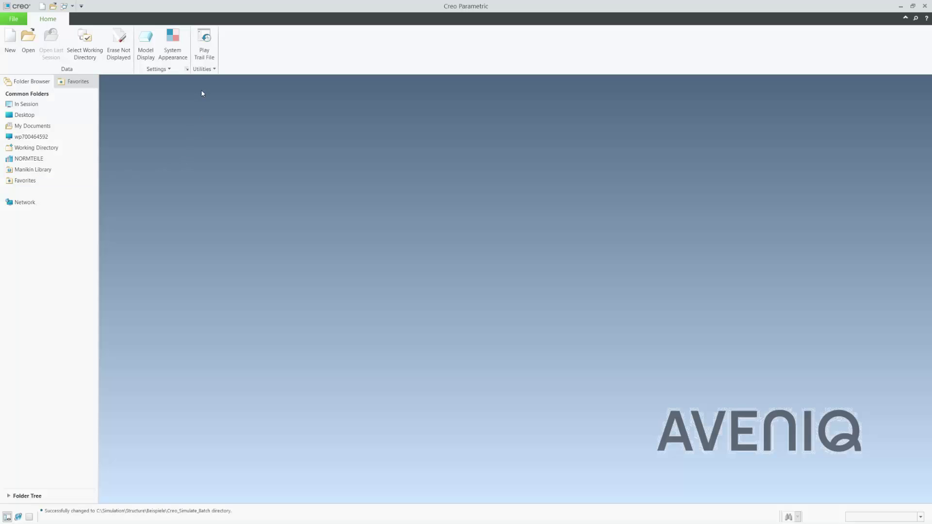
- Set the working directory to the Project_A_Plate_with_Hole folder inside Creo_Simulate_Batch
click(85, 39)
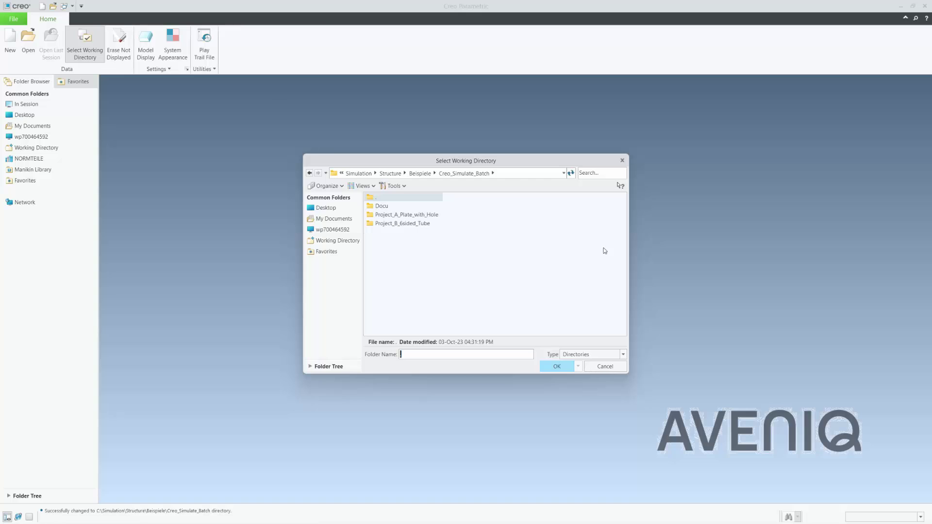
double_click(410, 218)
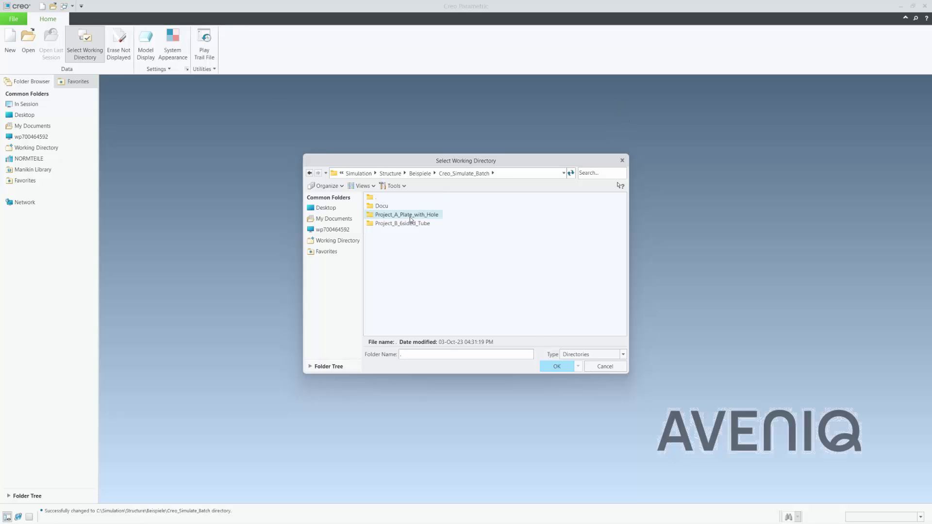
key(Return)
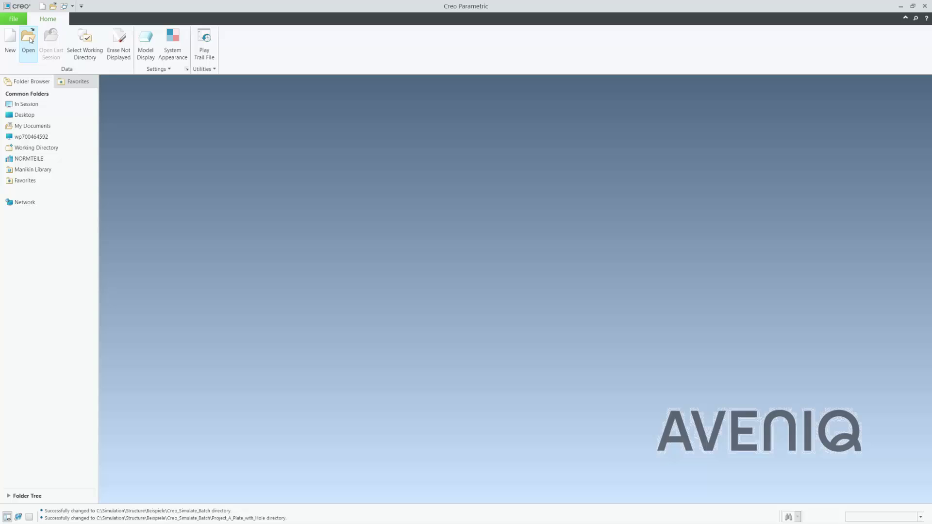
- Open the PLATE_WITH_HOLE part from the working directory and start Creo Simulate for it
click(28, 41)
double_click(401, 198)
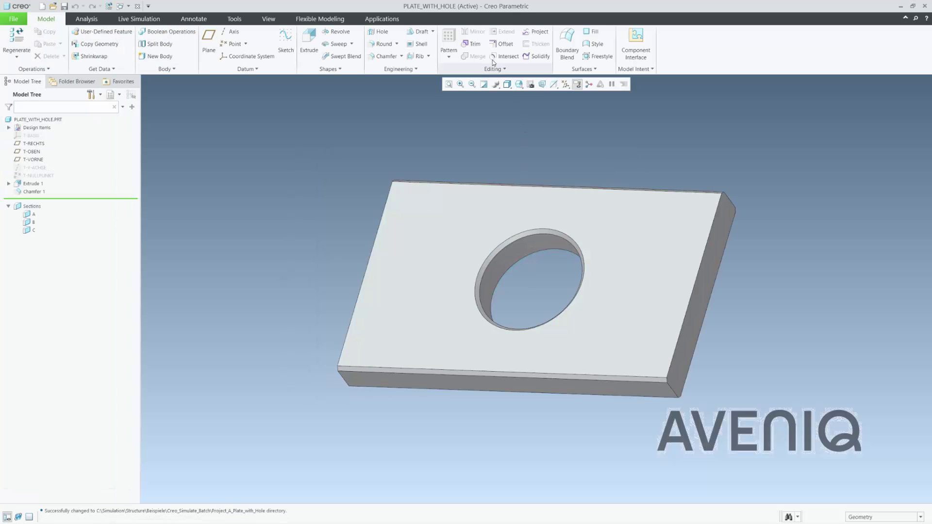
click(379, 21)
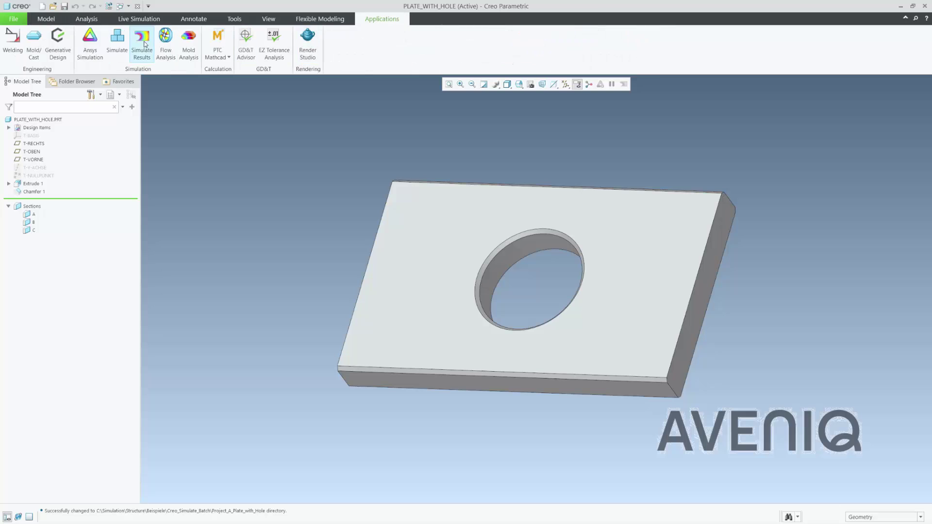
click(118, 39)
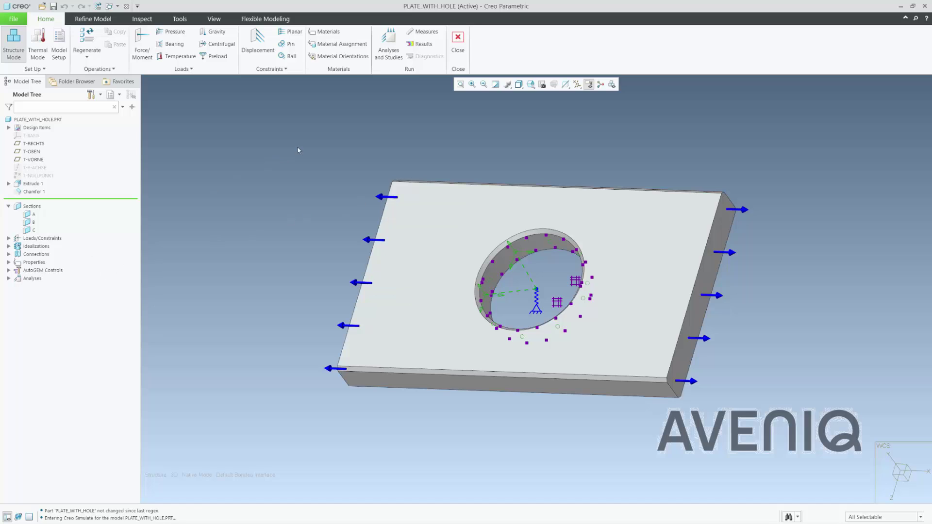
- Write the st_Plate_with_Hole static analysis to a batch file mecbatch.bat in the Creo_Simulate_Batch folder, with error detection enabled
click(387, 52)
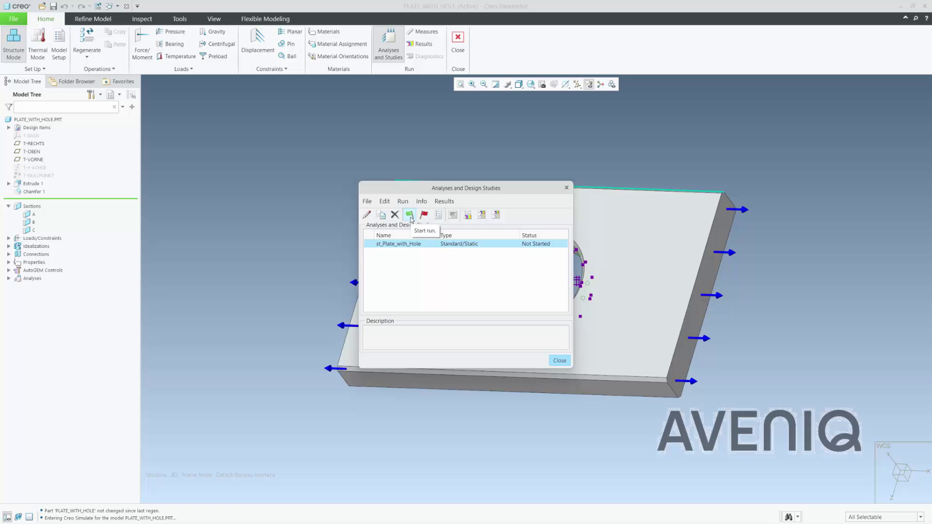
click(403, 201)
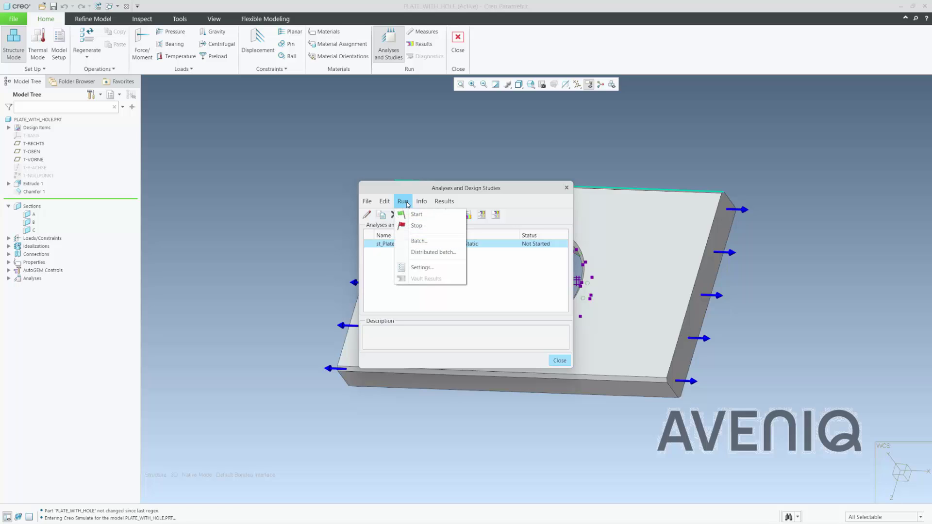
click(418, 242)
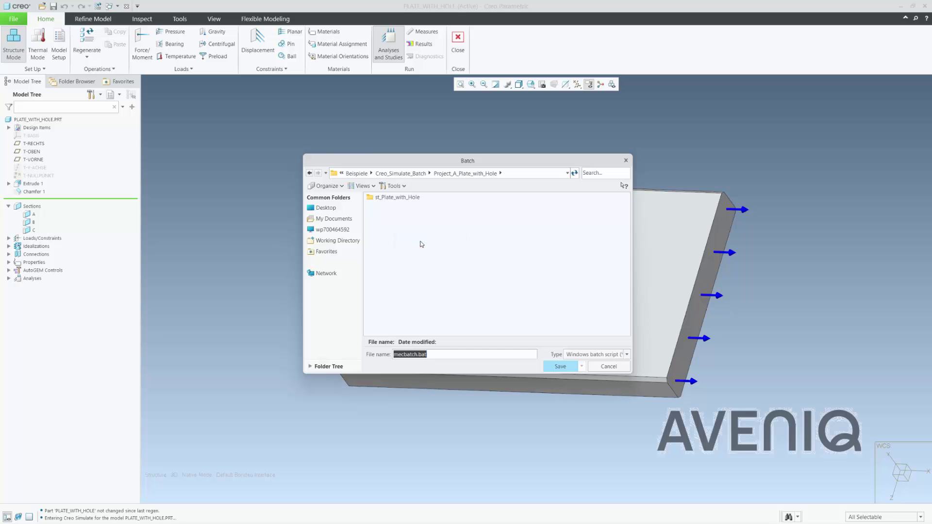
click(413, 174)
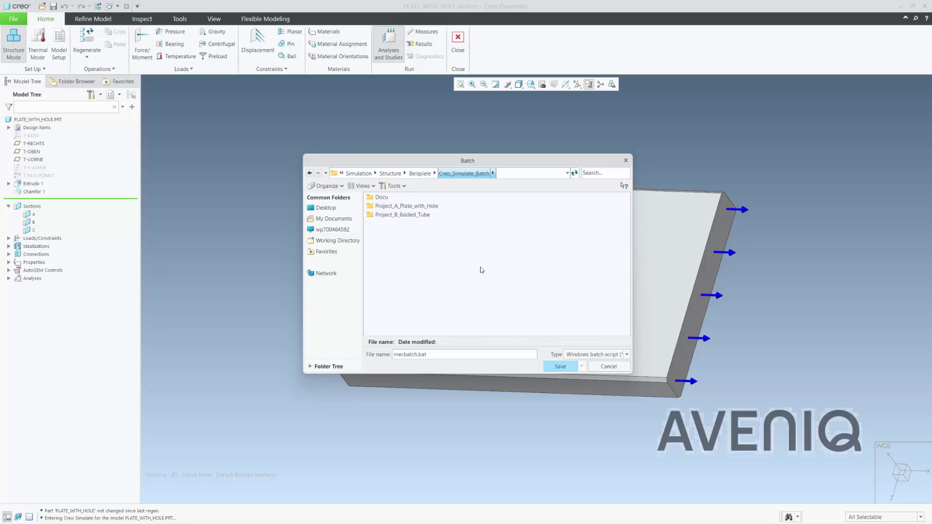
click(560, 366)
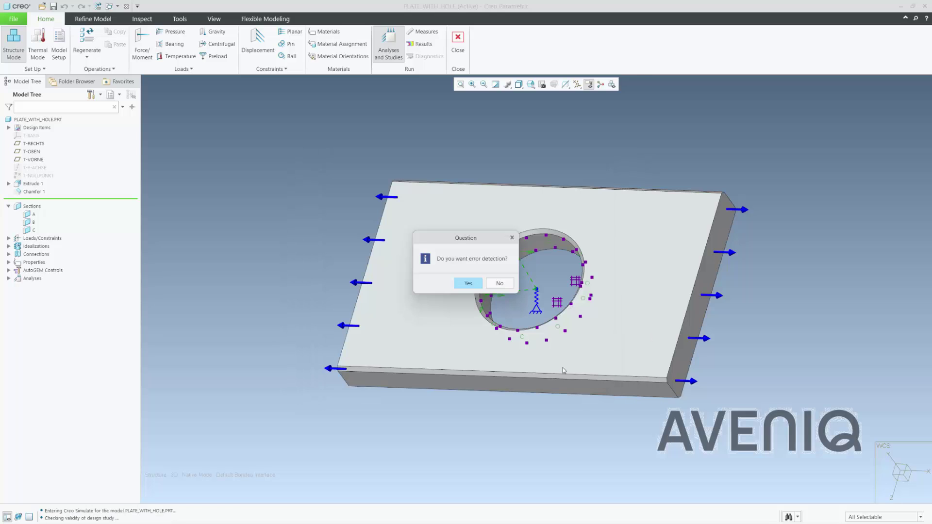
click(469, 283)
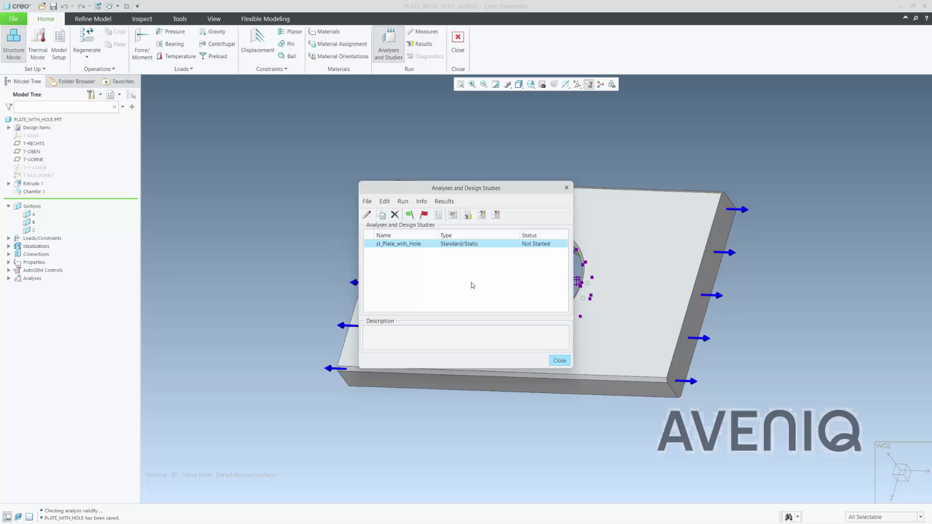
click(559, 361)
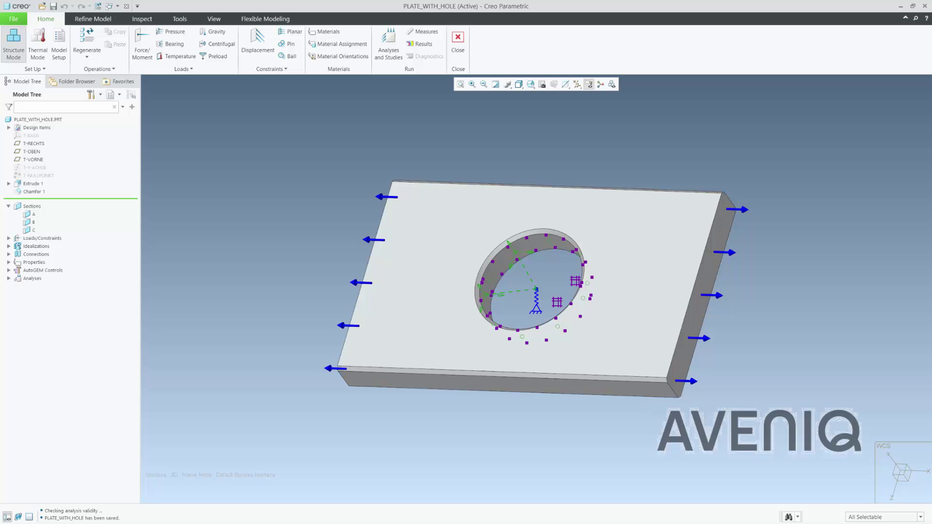
- Switch to File Explorer and inspect the study files in the st_Plate_with_Hole subfolder of Project_A_Plate_with_Hole
key(alt+Tab)
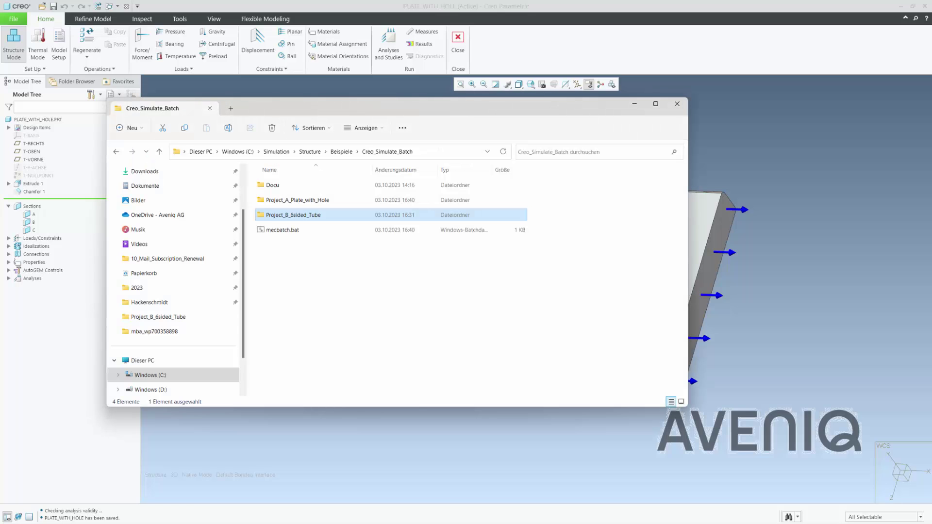
double_click(322, 200)
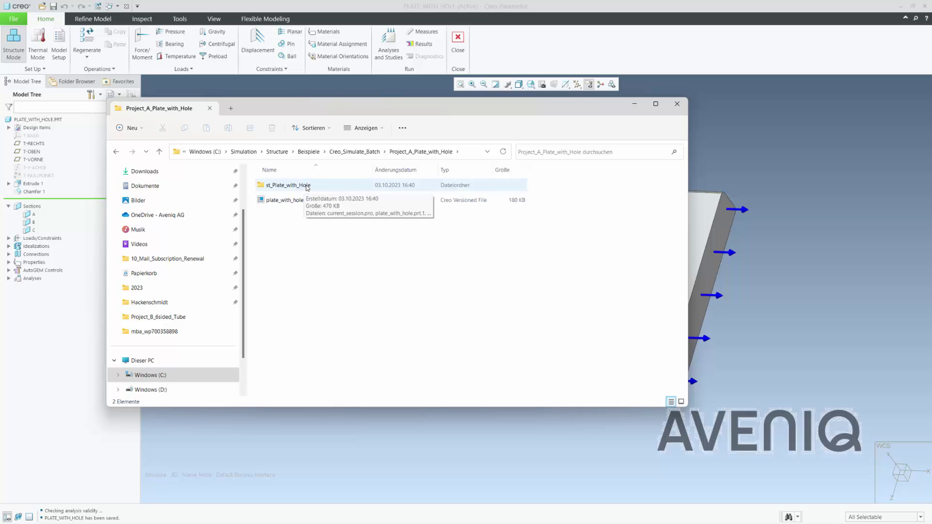
double_click(306, 186)
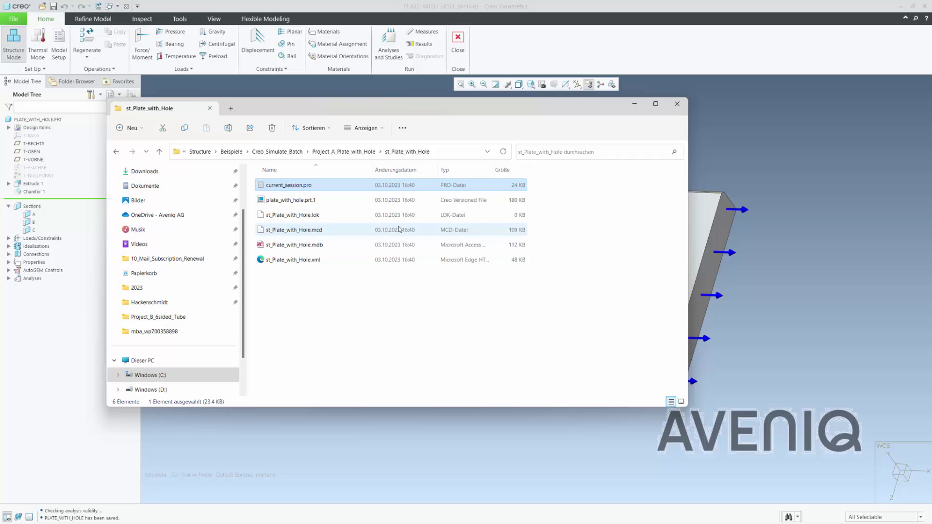
click(634, 105)
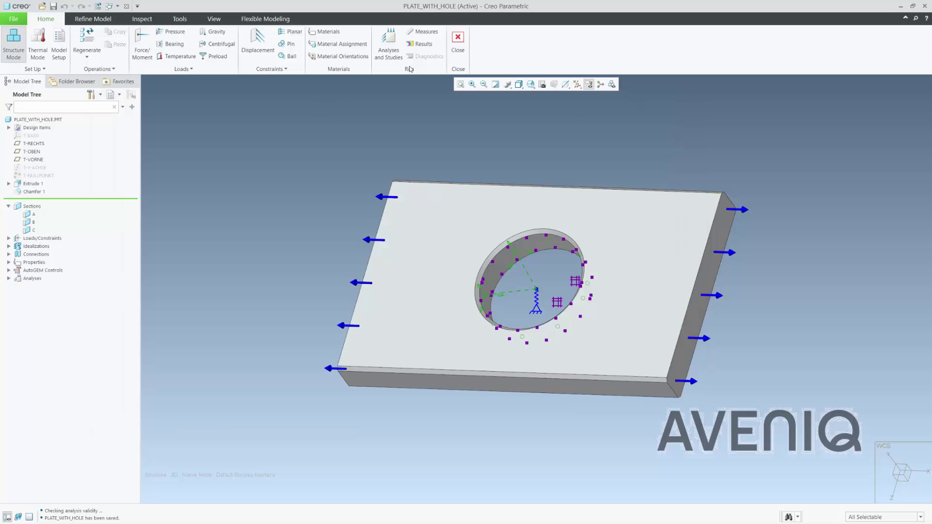
- Leave Creo Simulate, close the plate part and set the working directory to Project_B_6sided_Tube
click(458, 39)
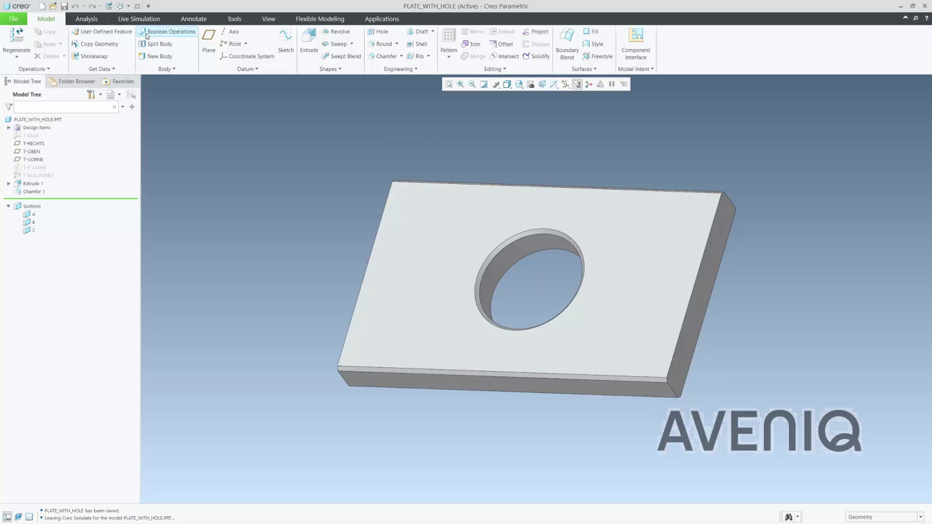
click(137, 6)
click(85, 43)
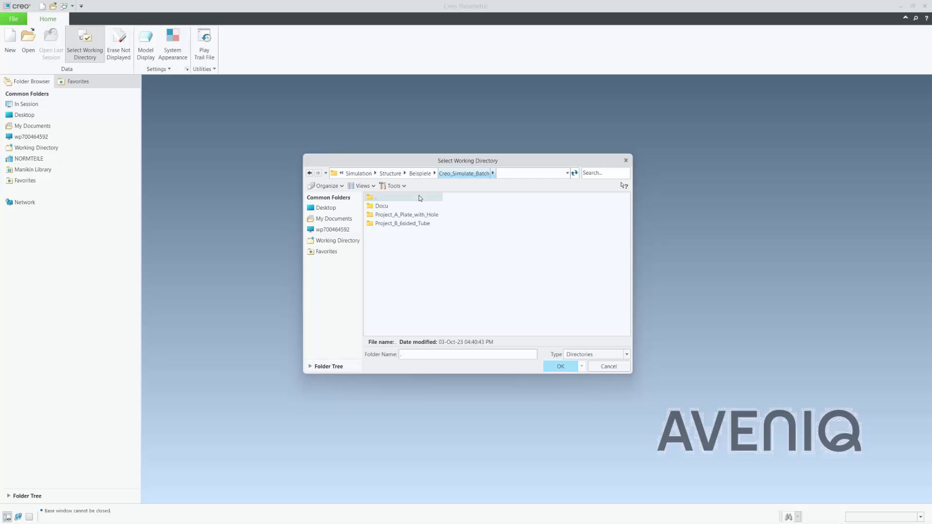
double_click(403, 223)
key(Return)
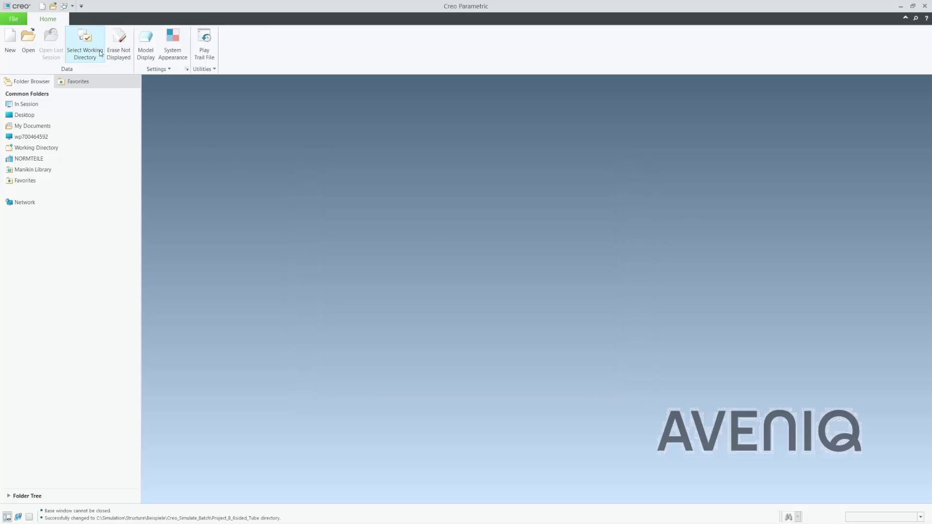
- Open the 6sided_tube.prt part from the working directory and start Creo Simulate for it
click(28, 40)
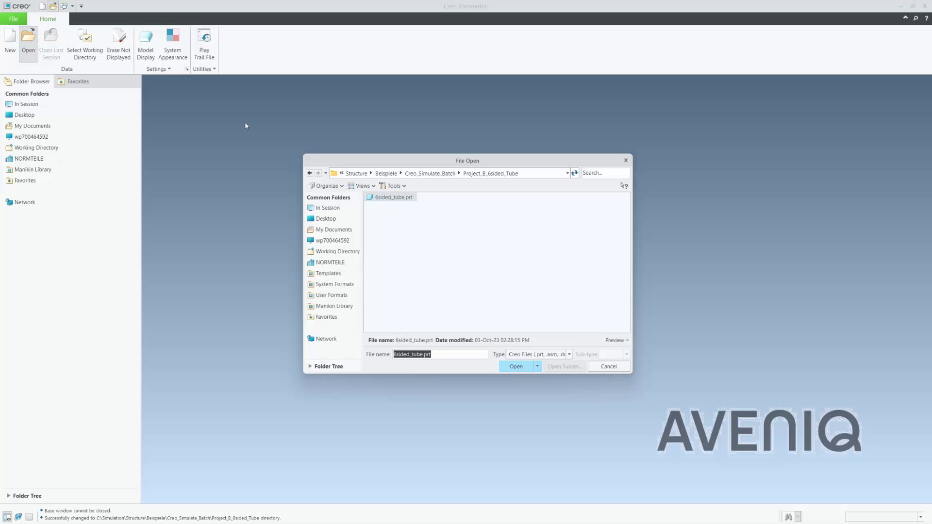
double_click(403, 199)
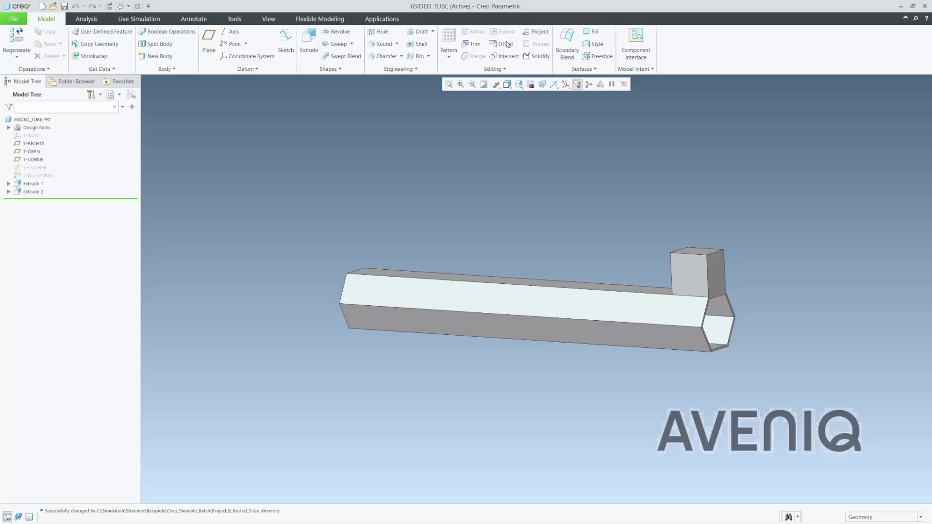
click(402, 21)
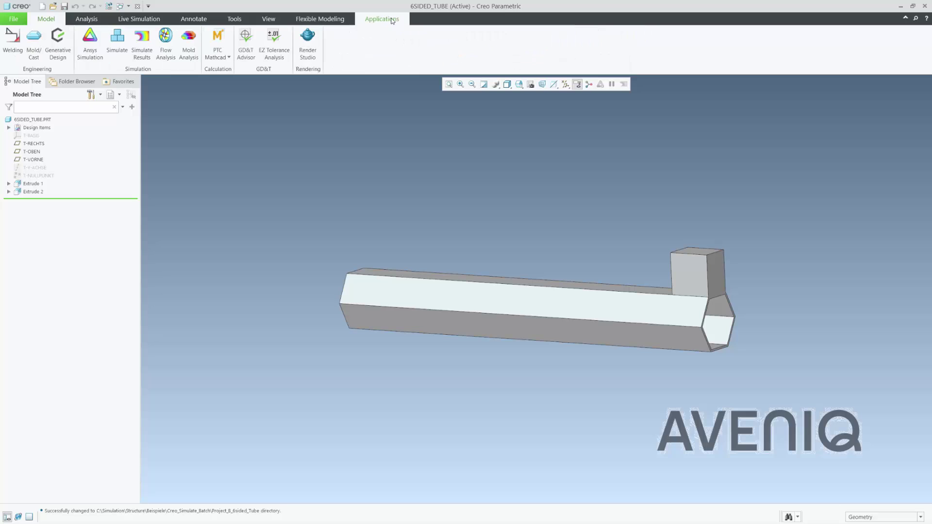
click(117, 45)
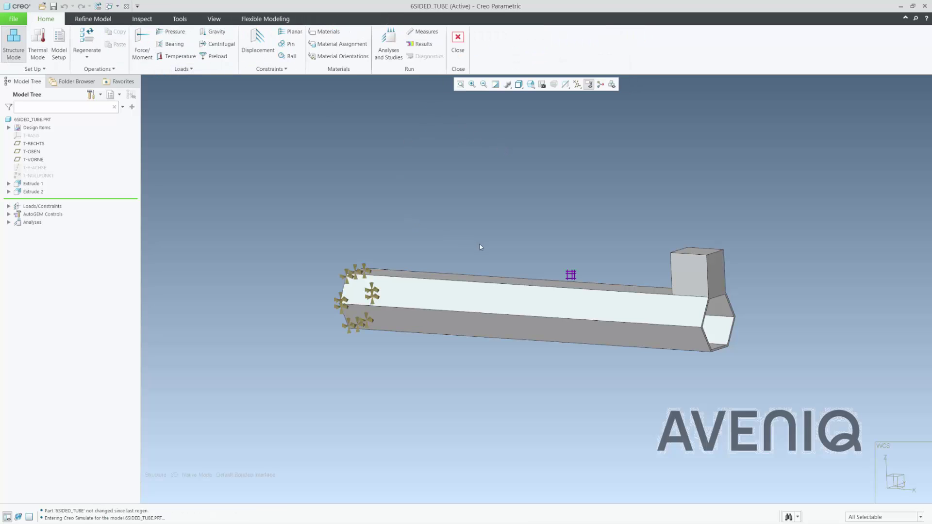
- Open the tube's analyses and design studies and review the definition of the modal analysis mod_1_6 without changing it
middle_drag(480, 247, 475, 258)
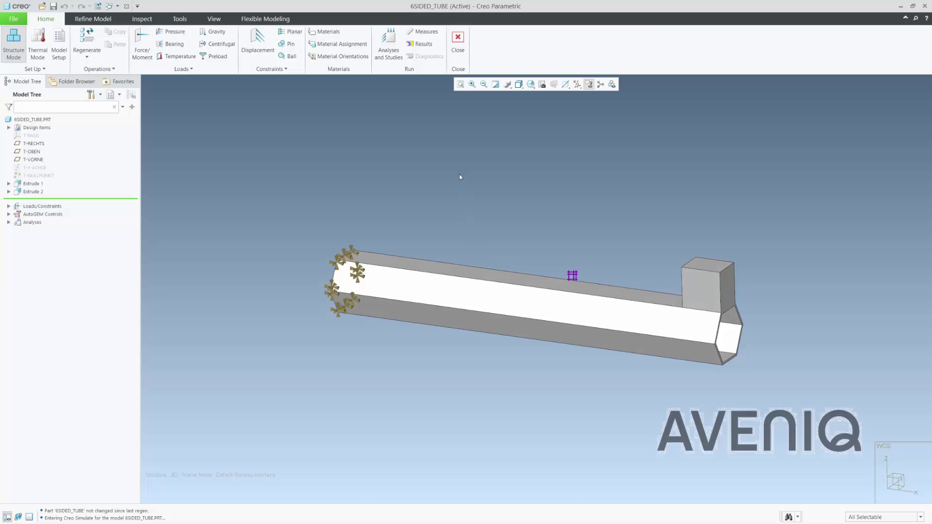
click(388, 54)
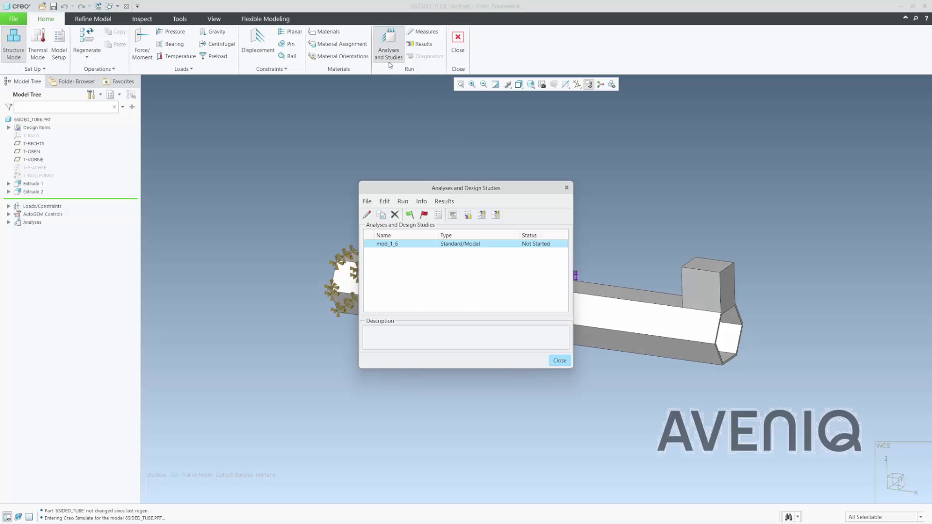
double_click(392, 244)
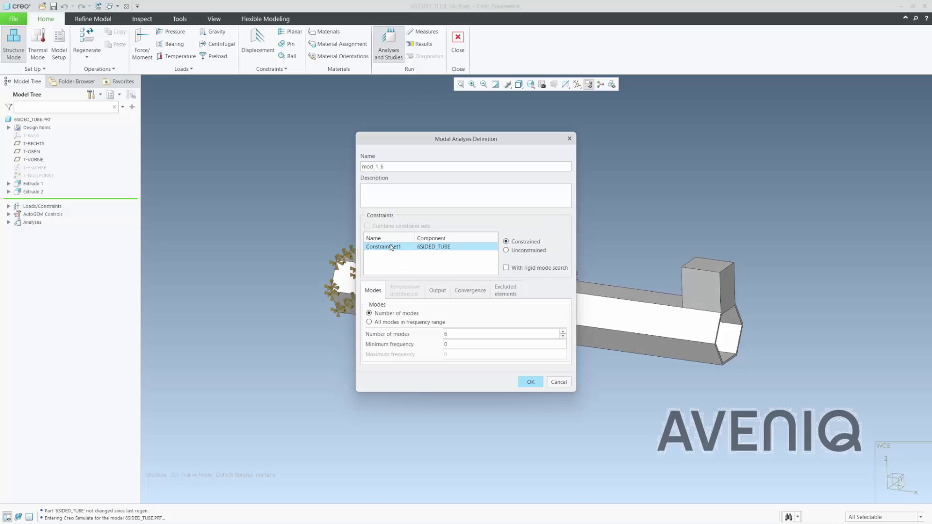
click(561, 383)
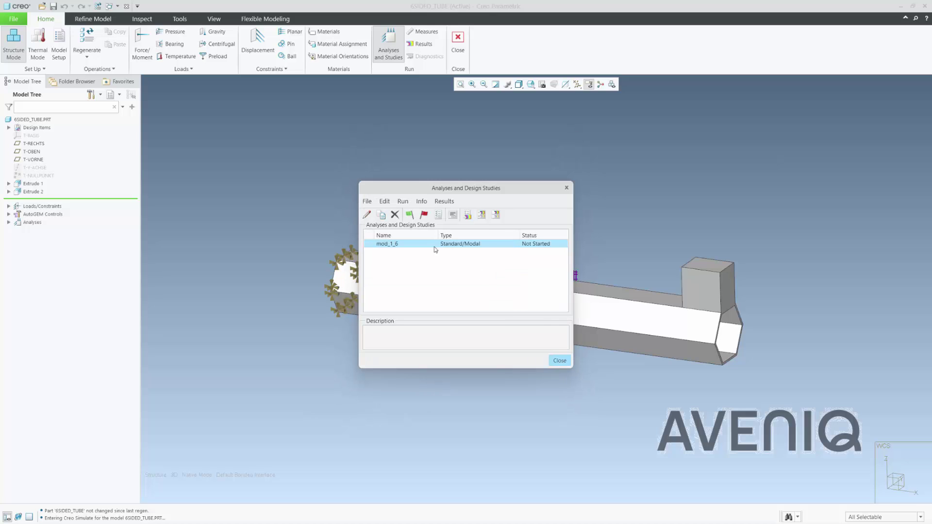
- Append the mod_1_6 modal analysis to the existing mecbatch.bat batch file in the Creo_Simulate_Batch folder
click(403, 201)
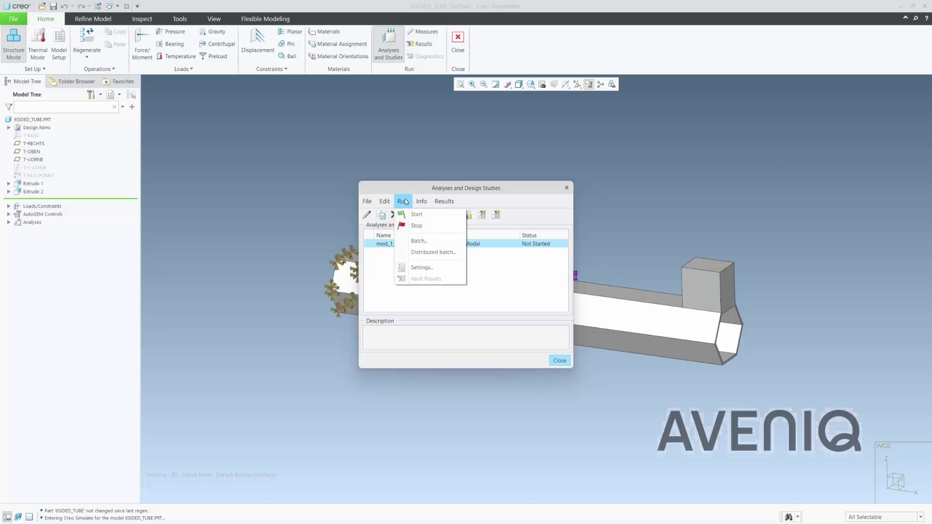
click(412, 241)
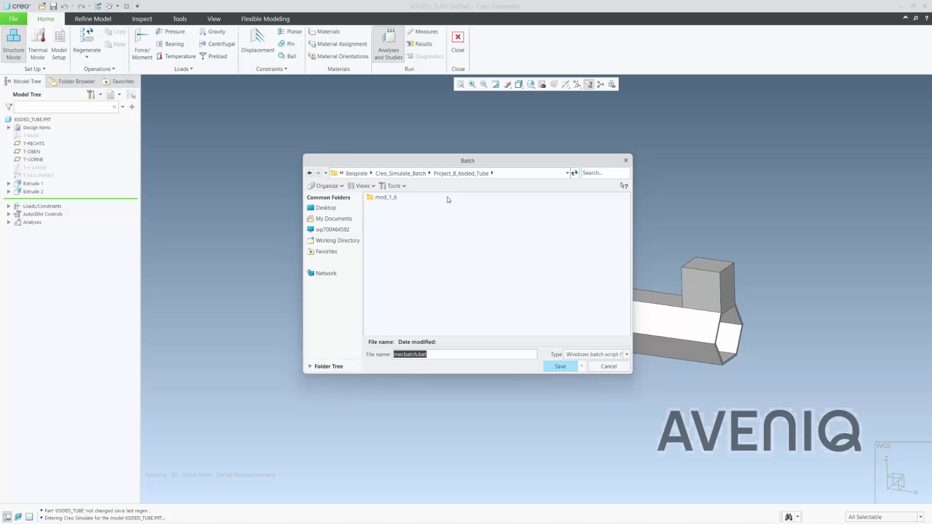
click(400, 173)
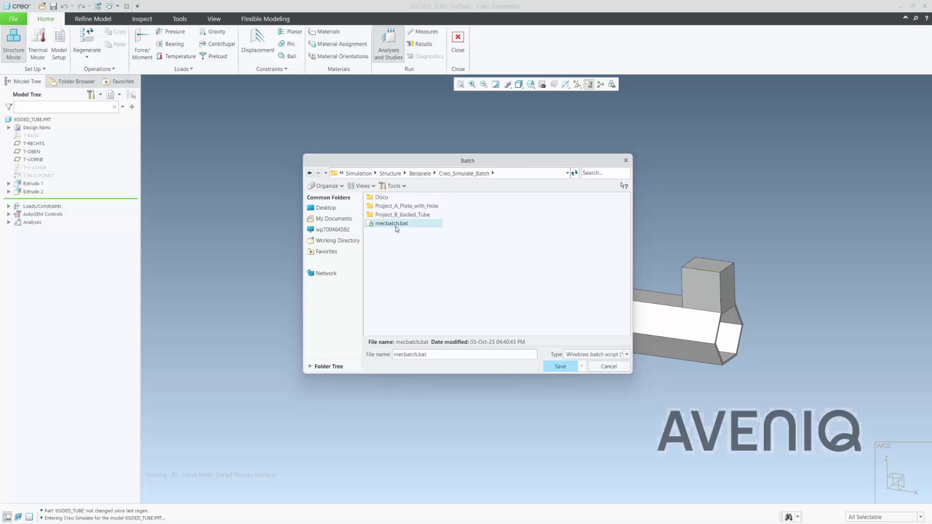
click(560, 366)
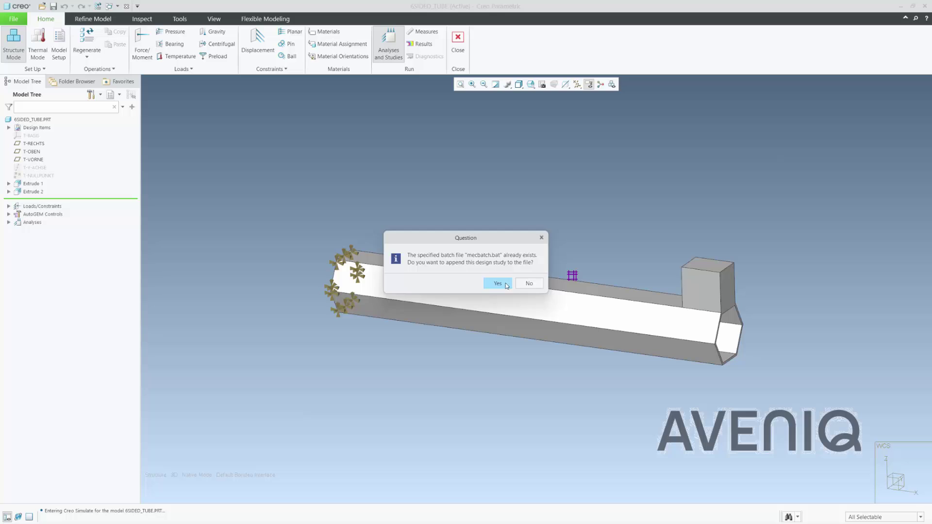
click(477, 284)
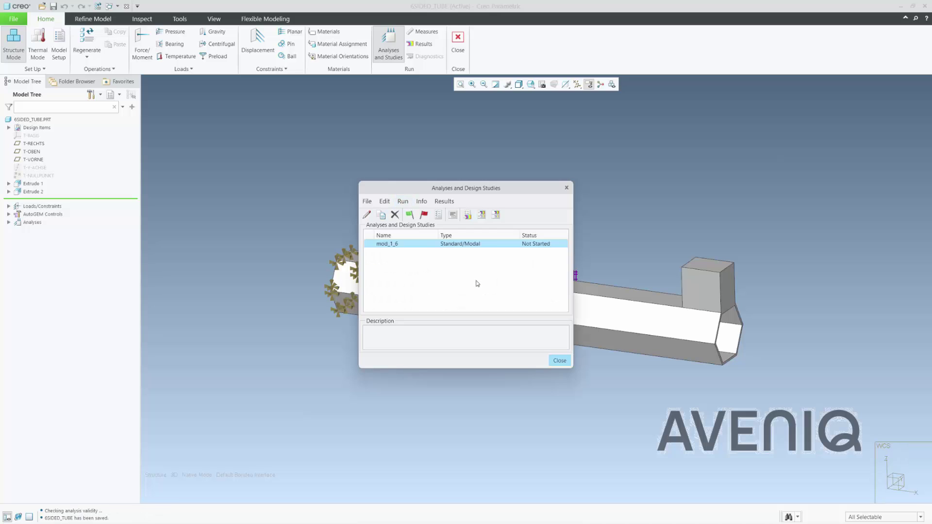
click(560, 361)
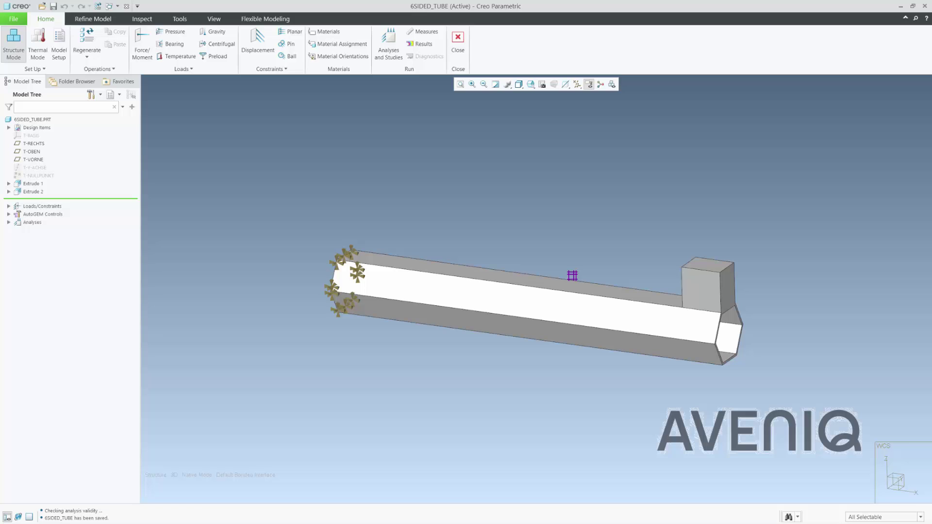
- Switch to File Explorer and open mecbatch.bat from the Creo_Simulate_Batch folder for editing in Notepad
key(alt+Tab)
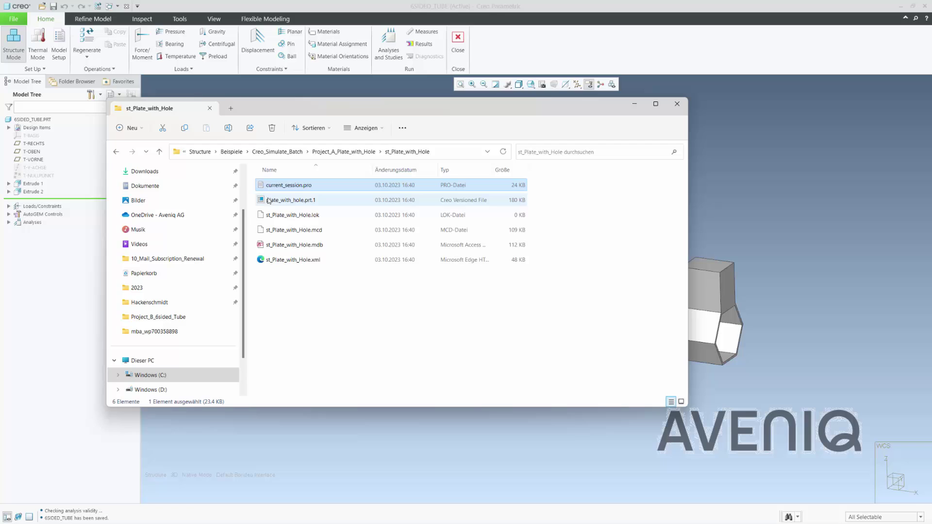
click(277, 152)
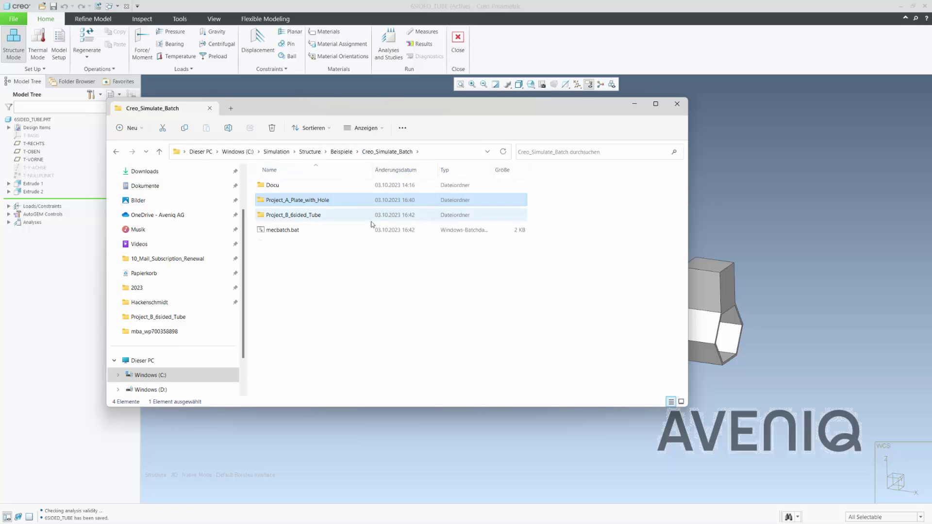
right_click(290, 230)
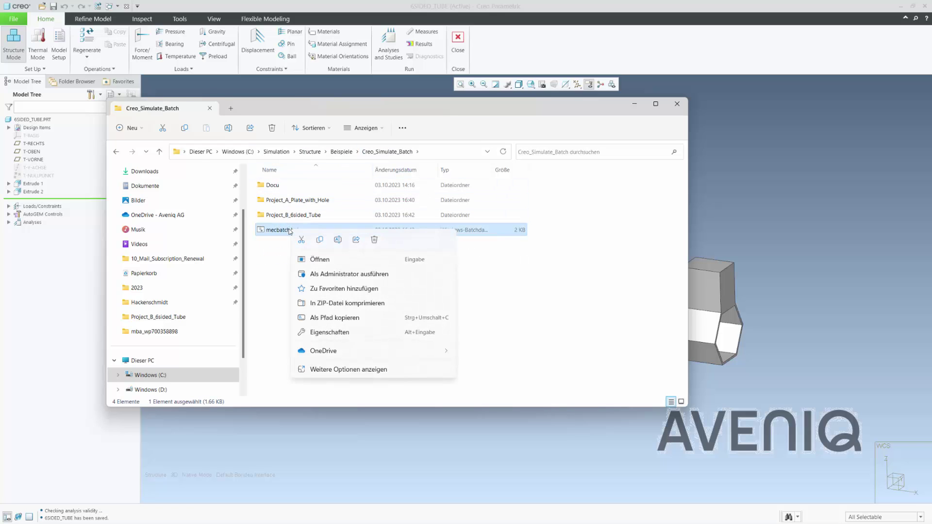
click(345, 370)
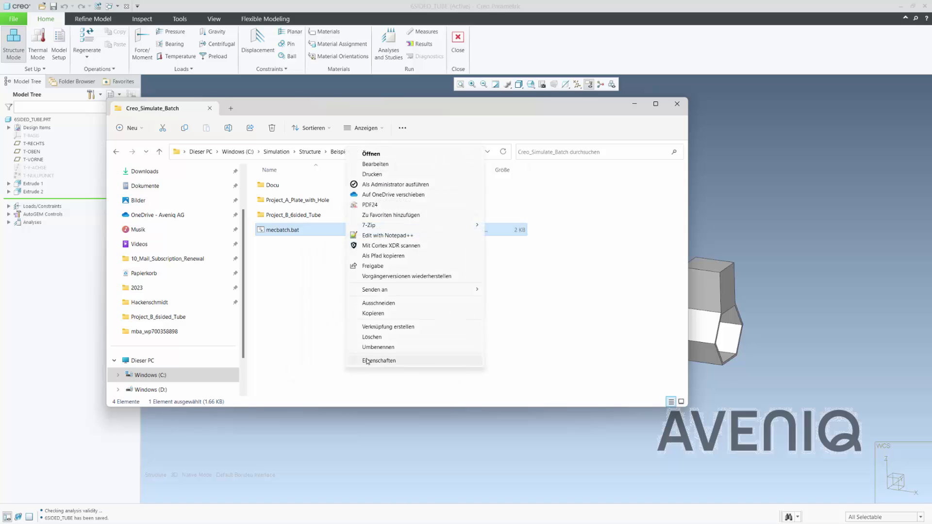
click(379, 164)
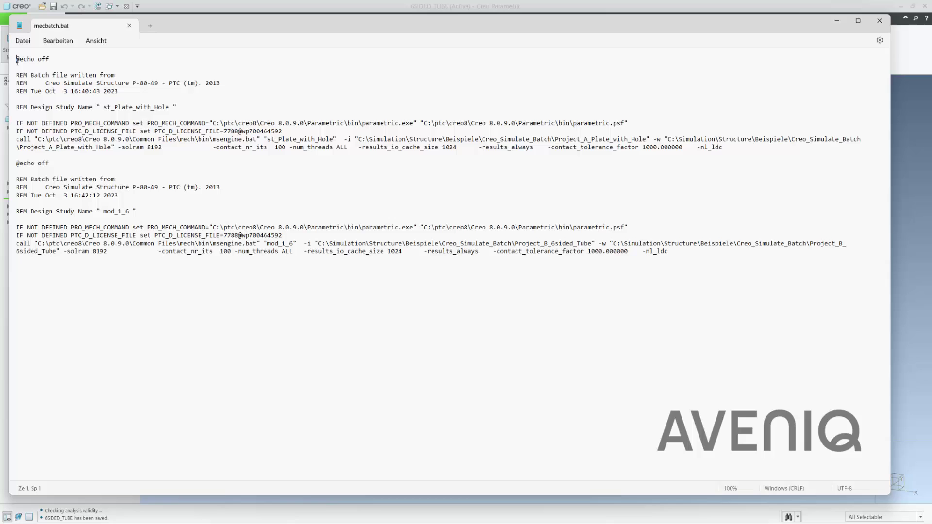
- Examine the st_Plate_with_Hole and mod_1_6 command blocks in the batch file and close it without changes
drag(17, 59, 737, 159)
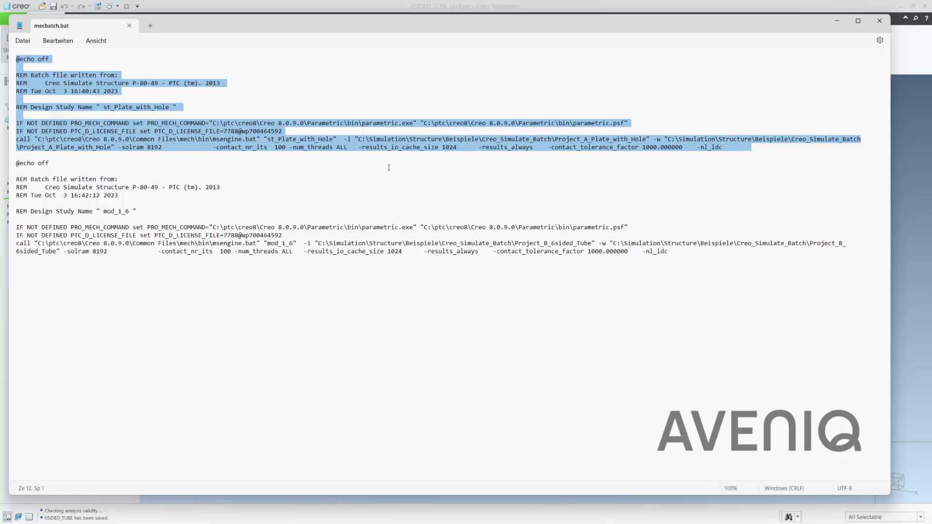
click(17, 164)
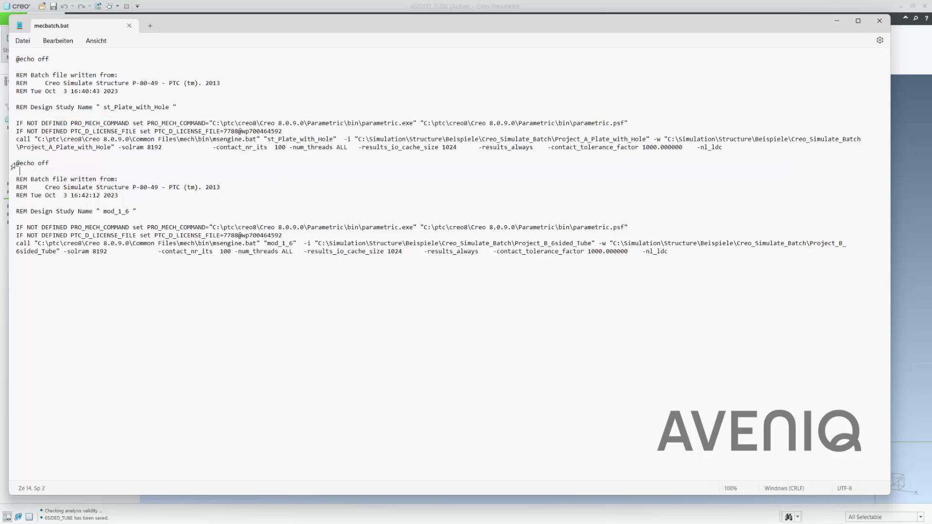
drag(17, 164, 668, 290)
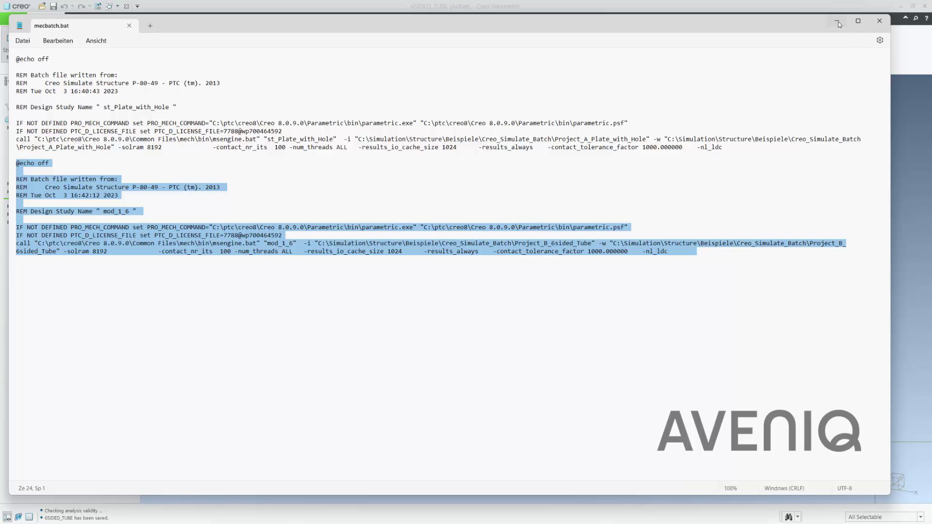
click(879, 21)
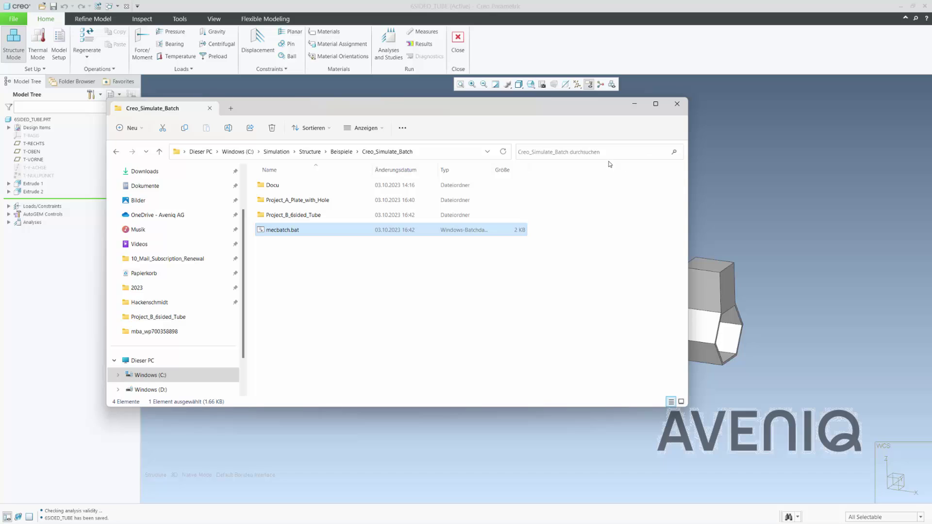
- Leave Creo Simulate and exit Creo Parametric, monitoring its xtop.exe process in Task Manager
click(461, 41)
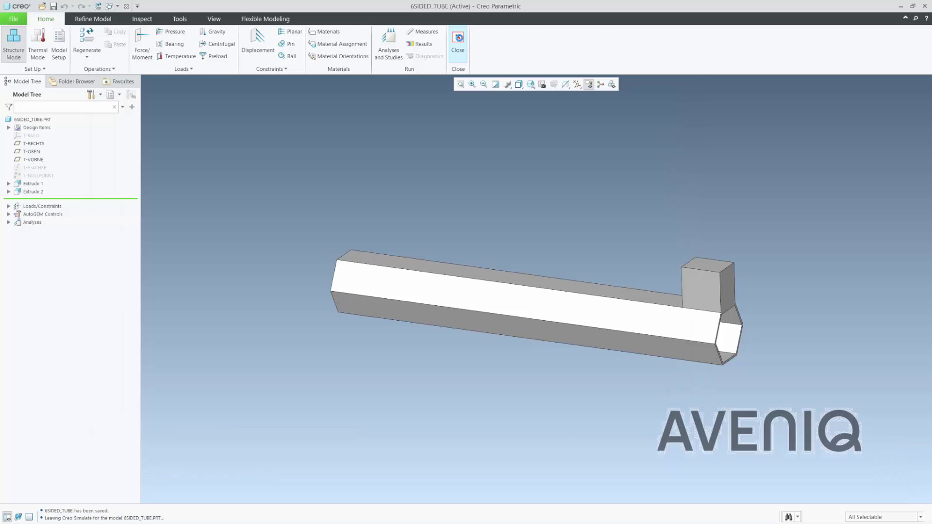
click(924, 6)
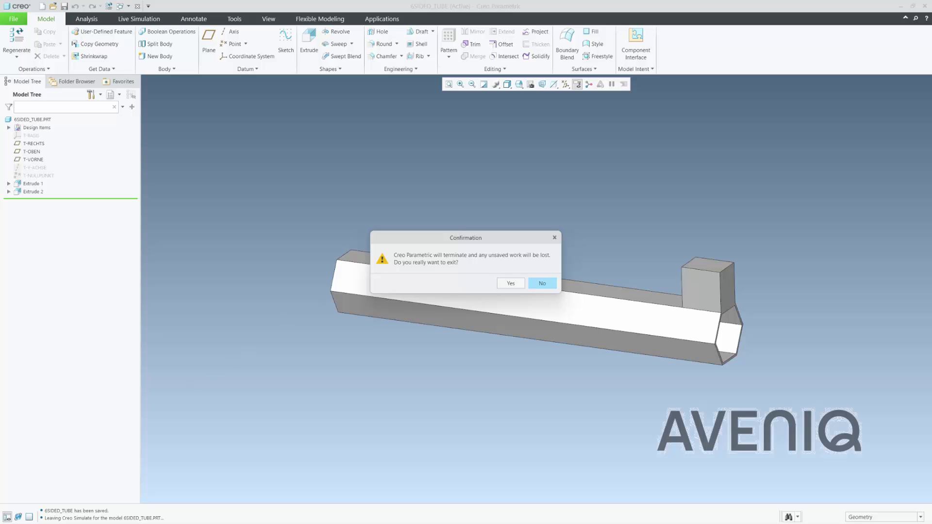
key(ctrl+shift+Escape)
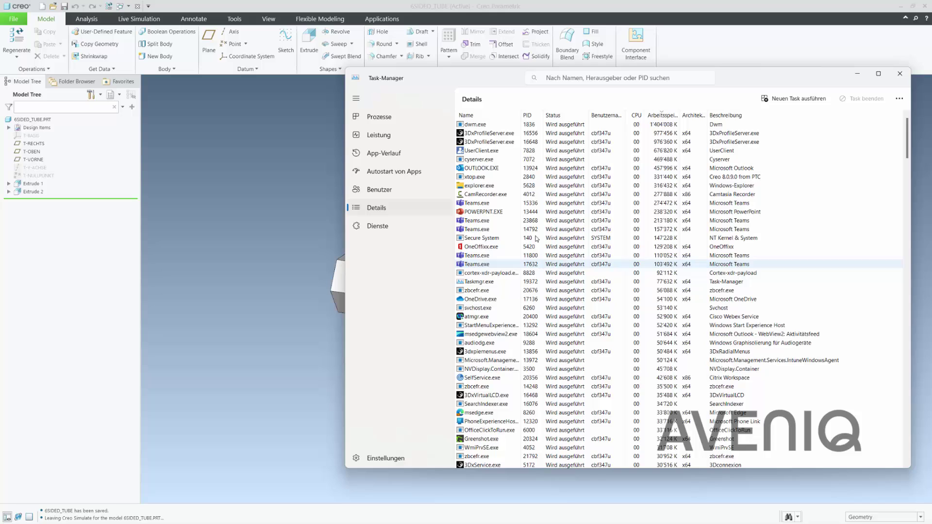
click(488, 177)
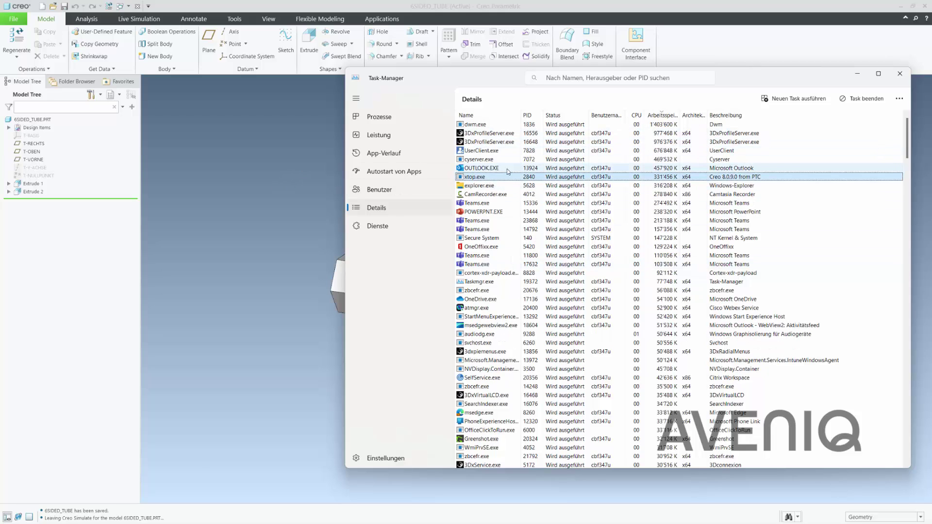
click(318, 164)
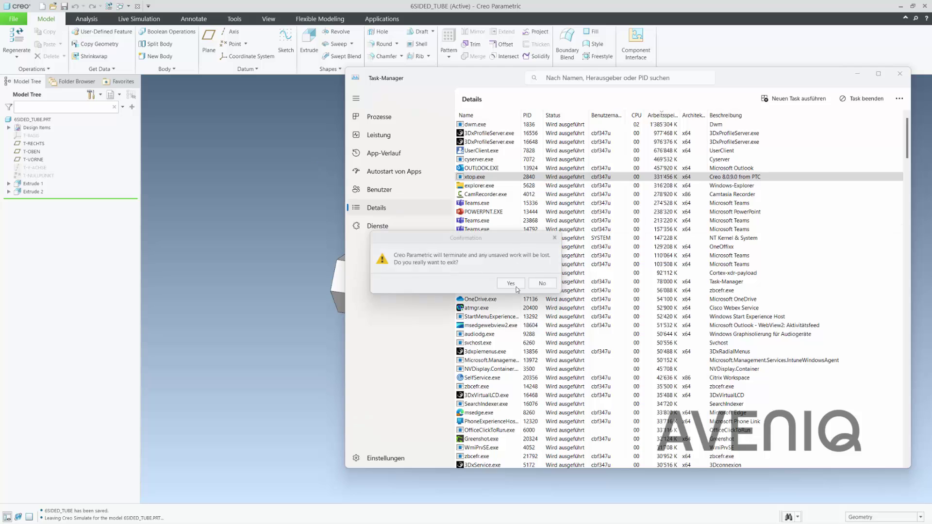
click(518, 284)
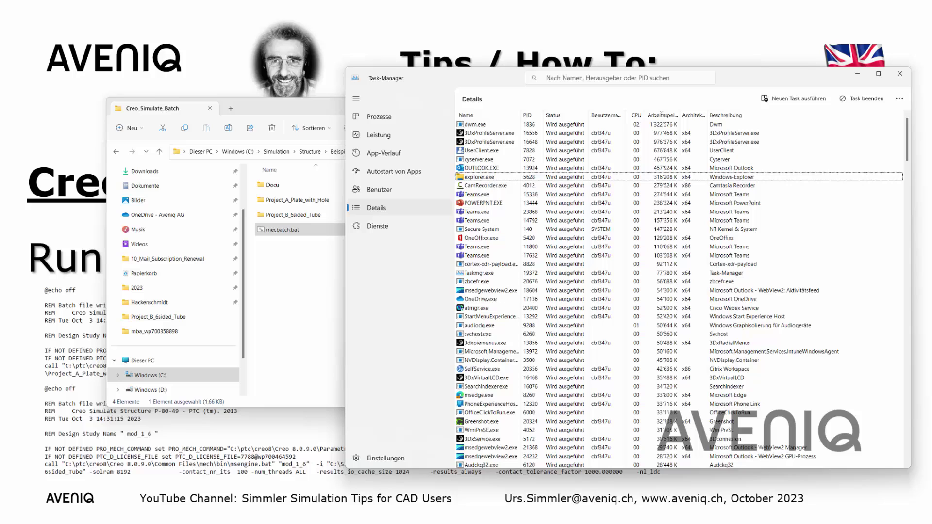
key(alt+F4)
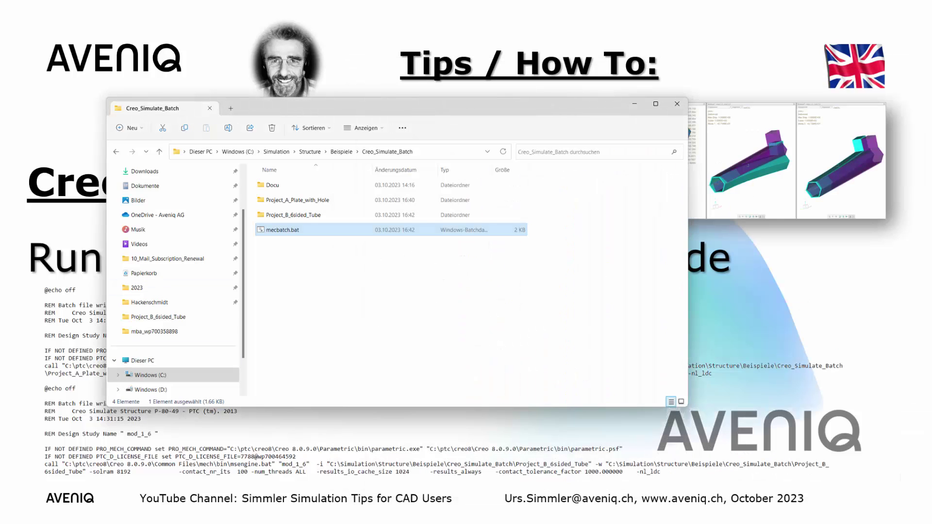
- Open the Task Manager process details and run mecbatch.bat from the Creo_Simulate_Batch folder
key(ctrl+shift+Escape)
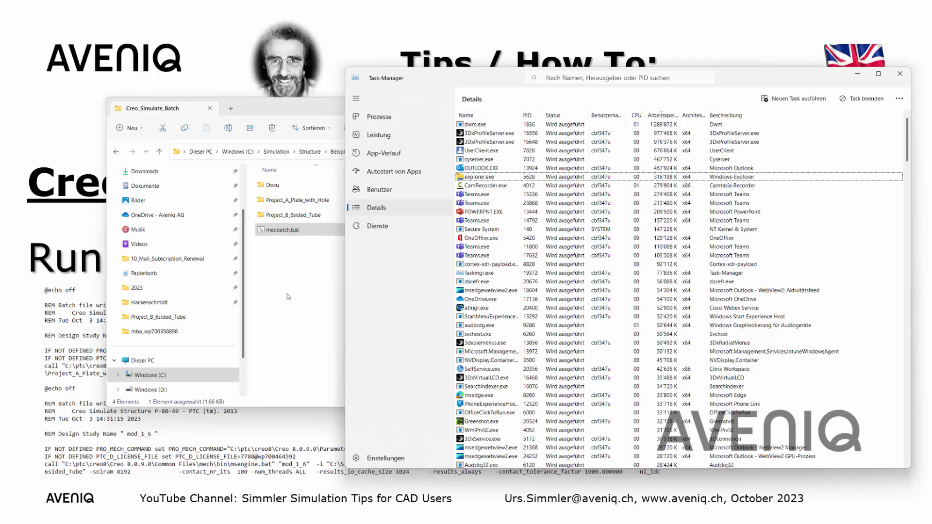
click(280, 232)
click(280, 232)
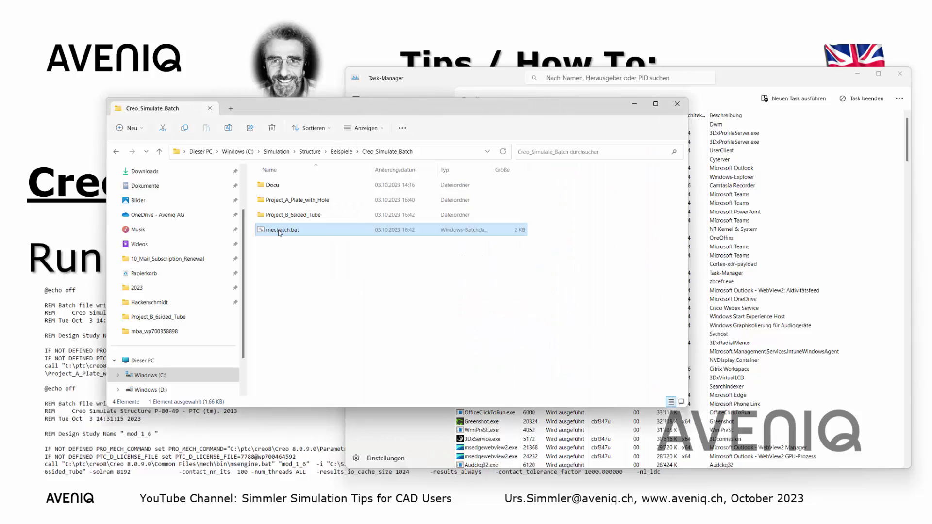
double_click(280, 231)
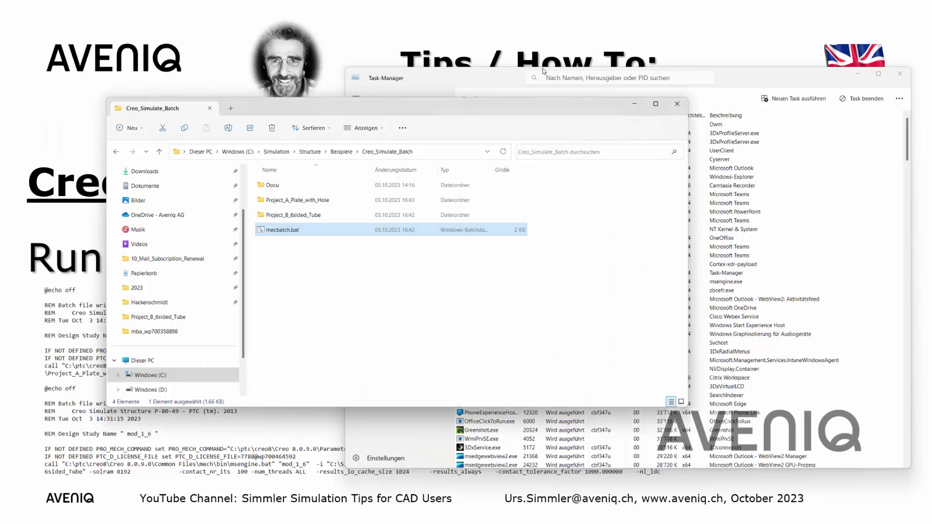
- Uncover the Task Manager process list and select the msengine.exe process to monitor its CPU and memory use
click(543, 69)
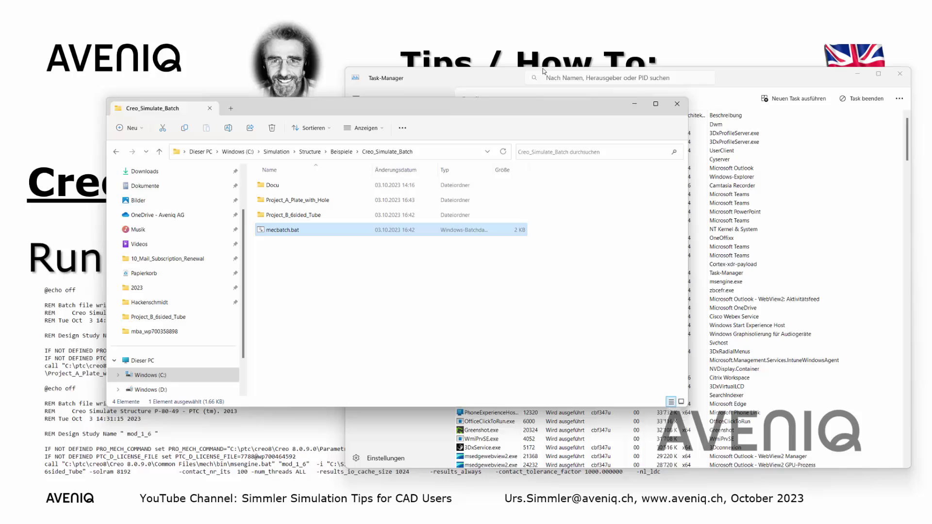
drag(549, 107, 281, 137)
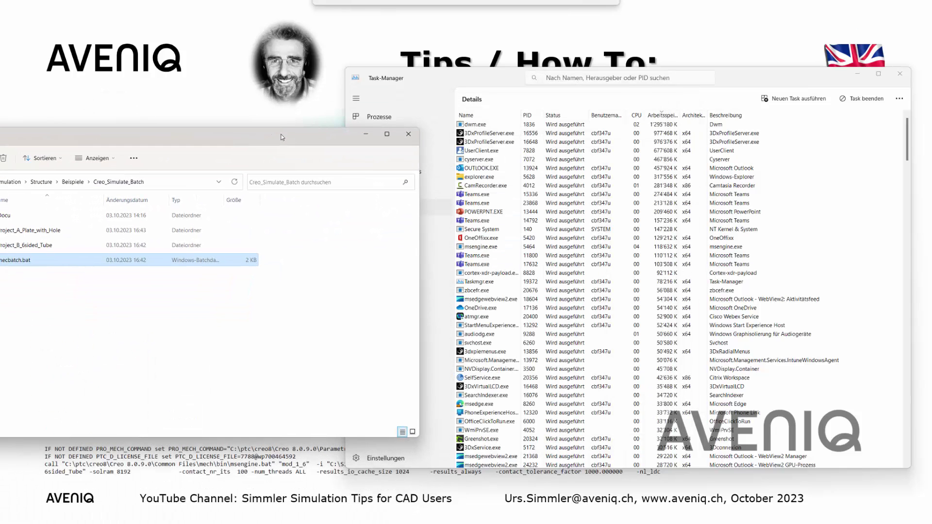
click(485, 247)
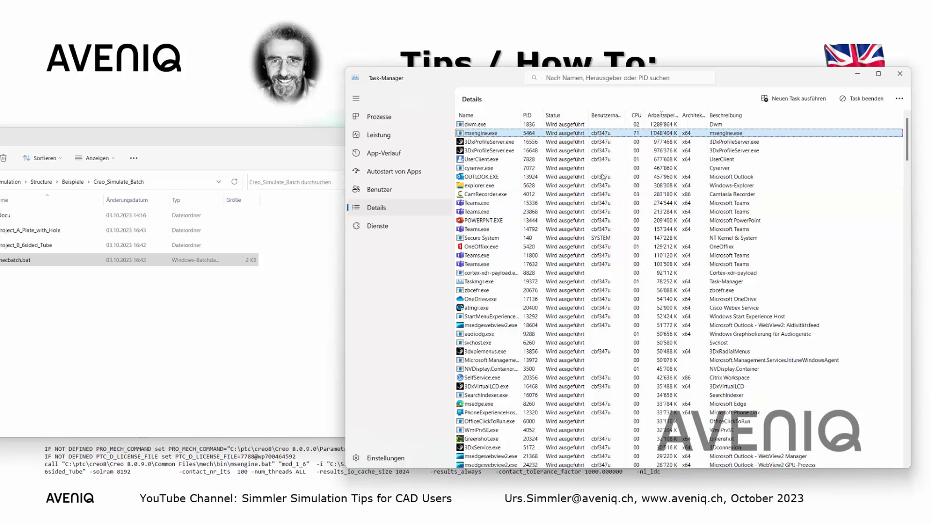
- Inspect the Project_A_Plate_with_Hole folder for the st_Plate_with_Hole result and temporary folders
drag(197, 135, 442, 78)
click(302, 172)
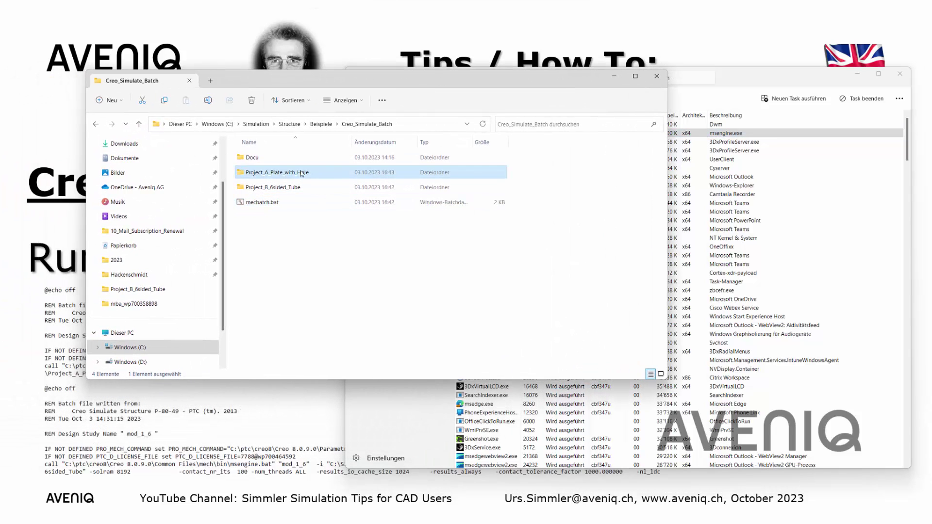
double_click(302, 172)
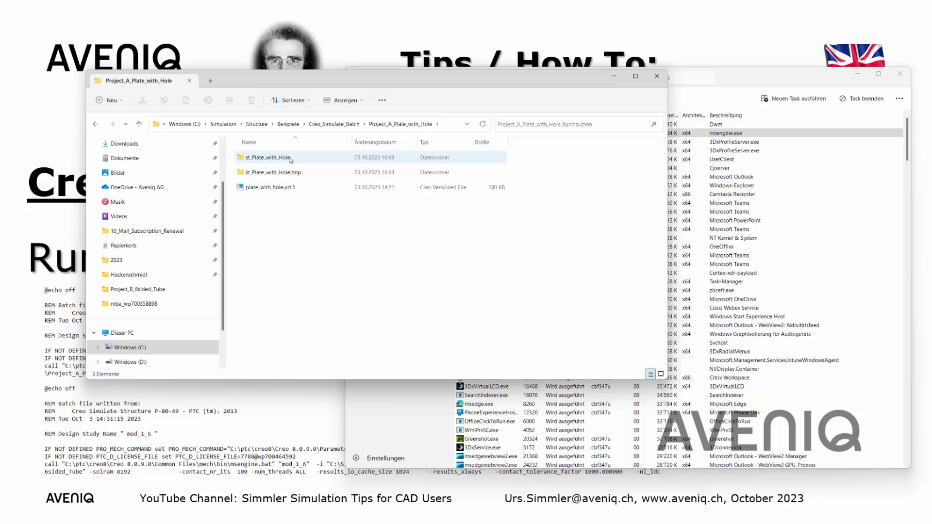
click(292, 173)
mouse_move(272, 160)
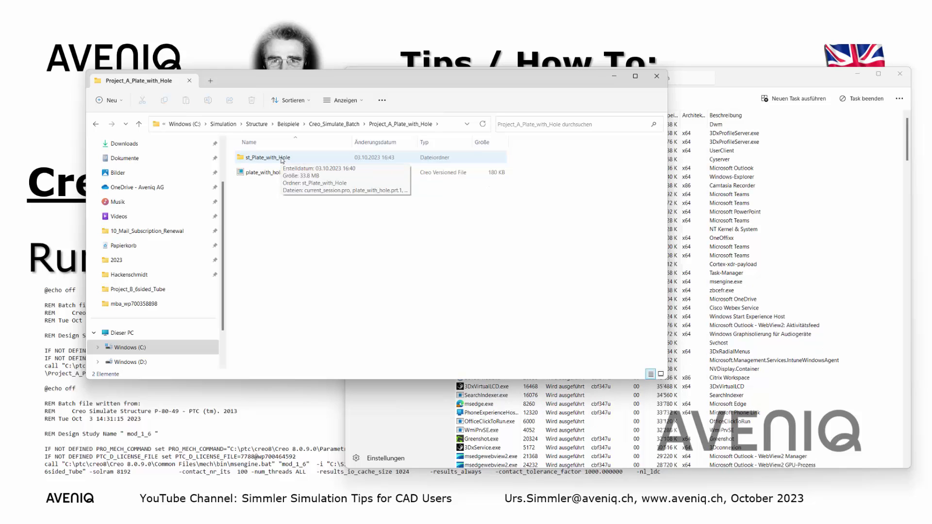
- Inspect the mod_1_6.tmp temporary folder and the mod_1_6 result folder in Project_B_6sided_Tube
click(350, 125)
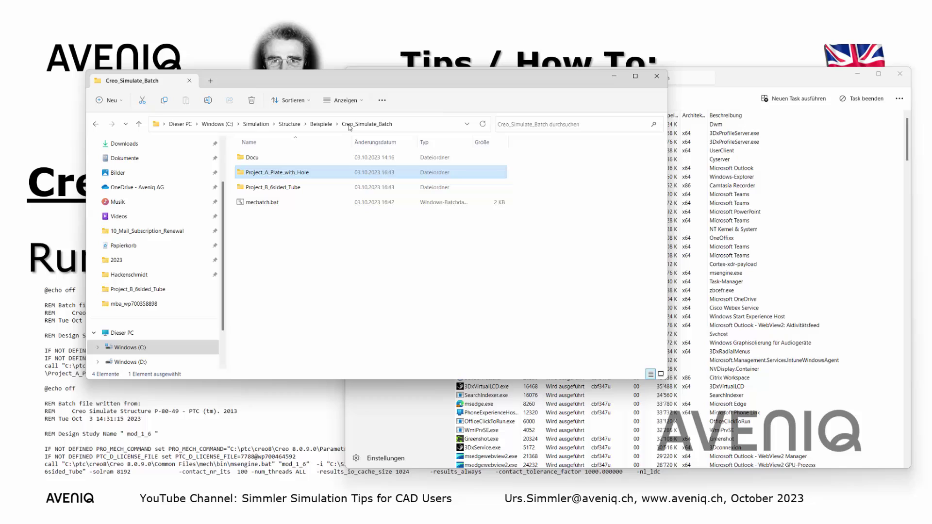
double_click(295, 188)
click(281, 173)
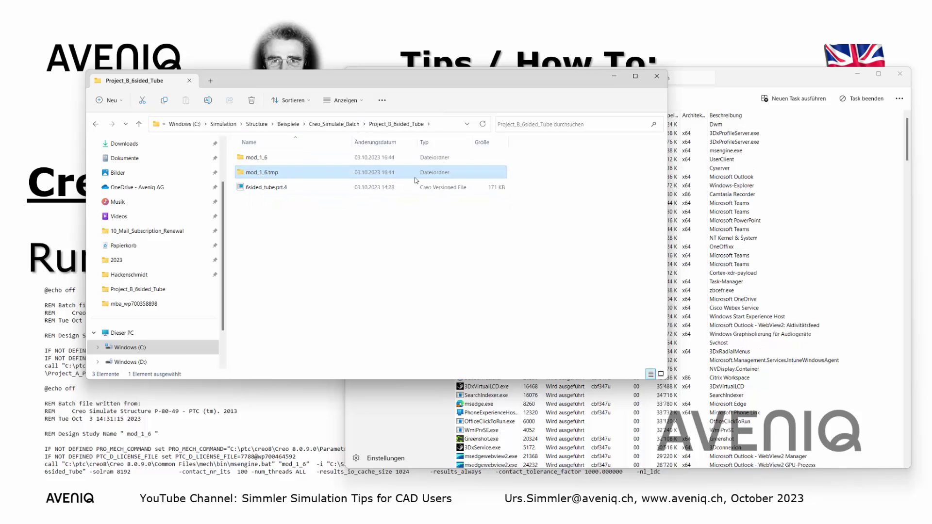
double_click(277, 174)
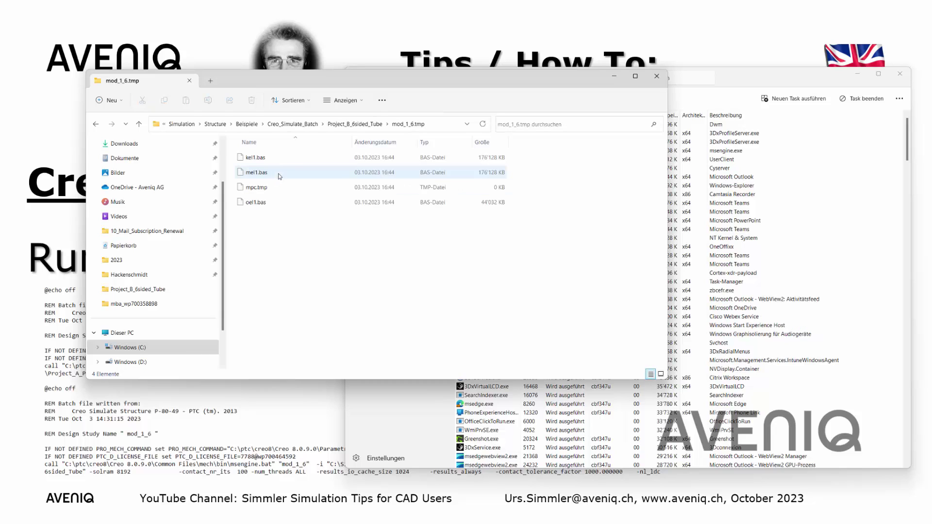
click(372, 124)
double_click(260, 157)
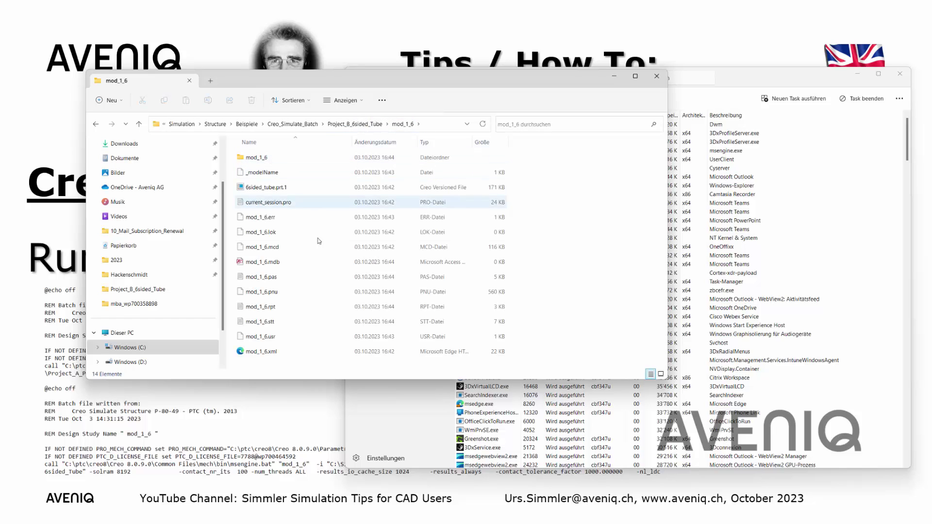
- Open the mod_1_6.rpt report, read the modal analysis progress and close the report
click(275, 307)
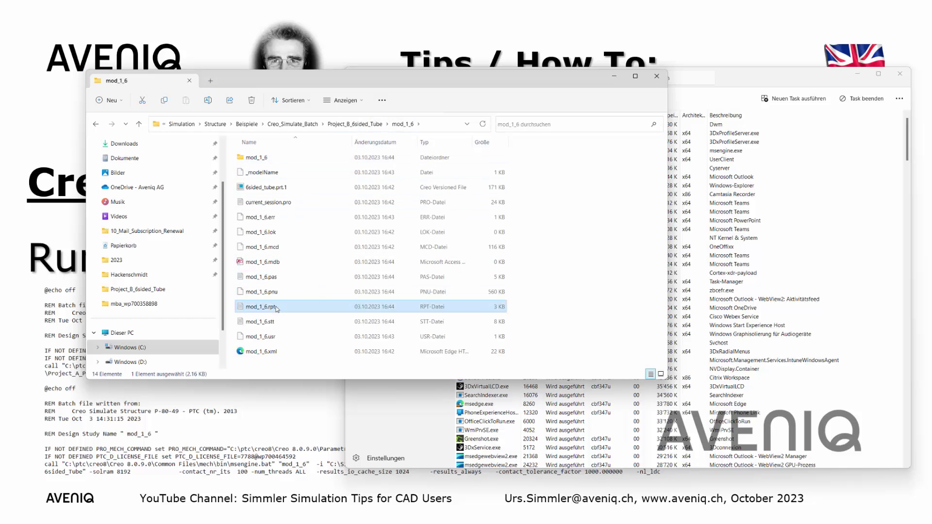
double_click(276, 308)
scroll(610, 167, down, 4)
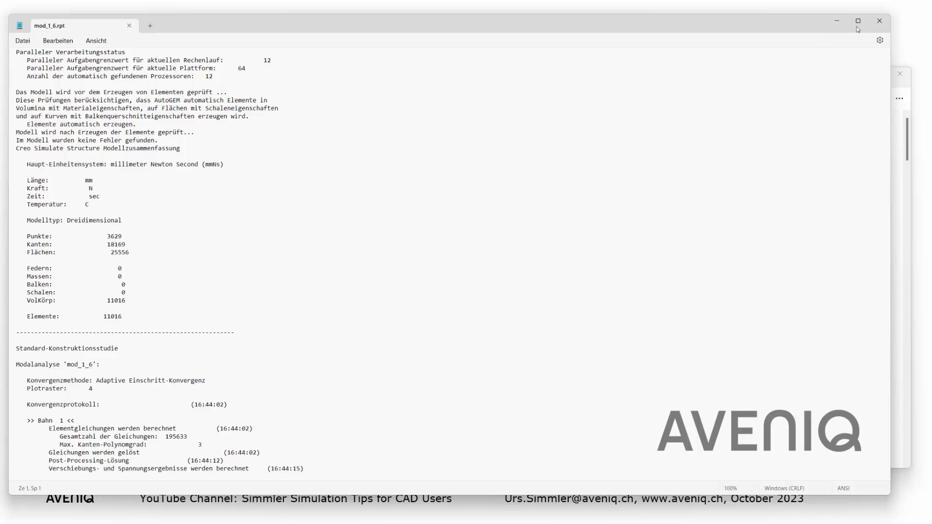
click(880, 21)
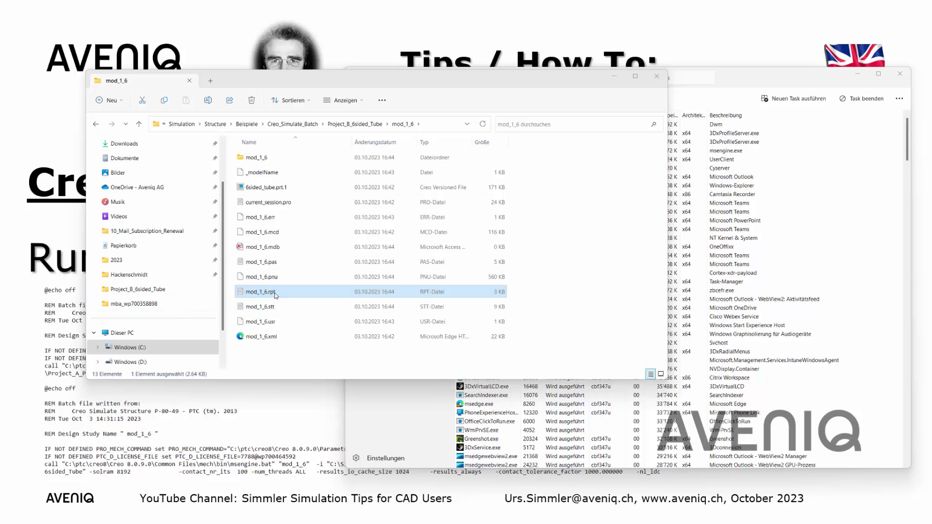
- Reopen mod_1_6.rpt to check the updated progress, close it and check the running processes in Task Manager
double_click(261, 292)
scroll(432, 244, down, 4)
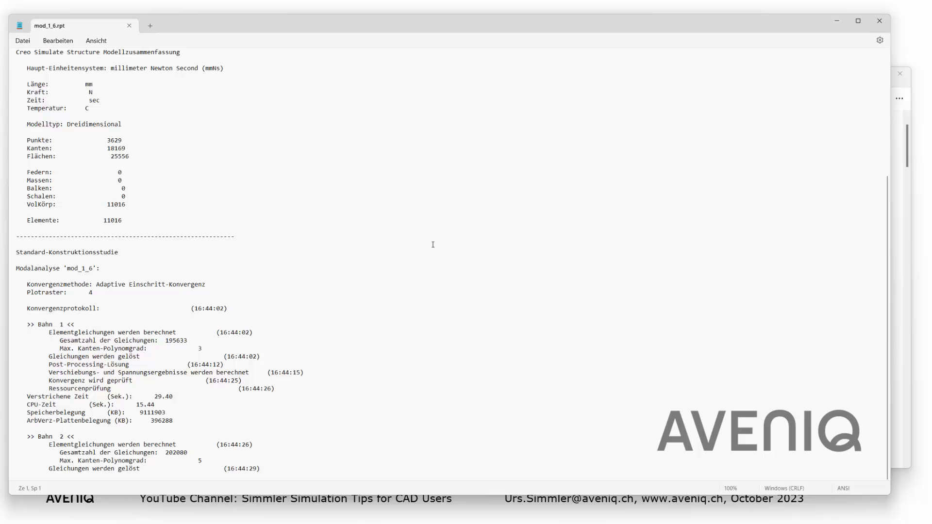
click(879, 21)
click(728, 78)
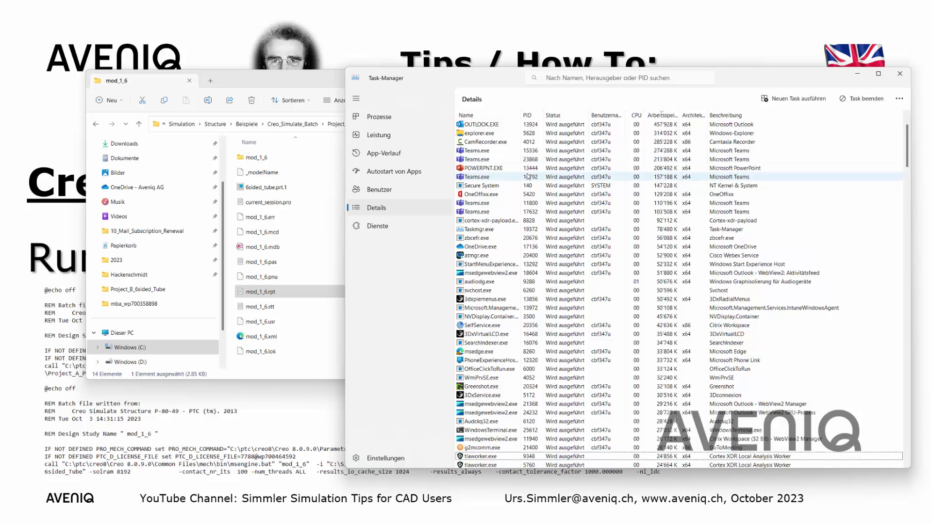
click(304, 85)
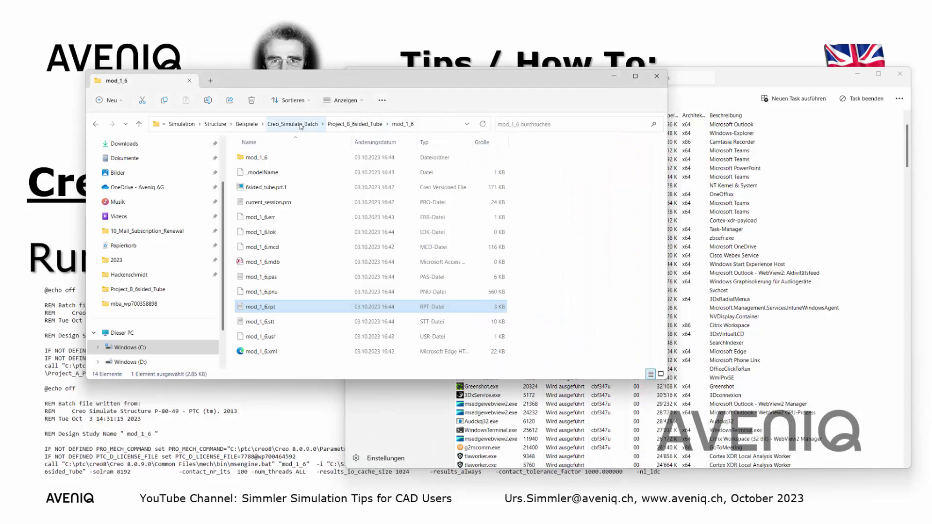
- Check Project_B_6sided_Tube for the mod_1_6.tmp temporary folder, review the running processes and close Task Manager
click(354, 124)
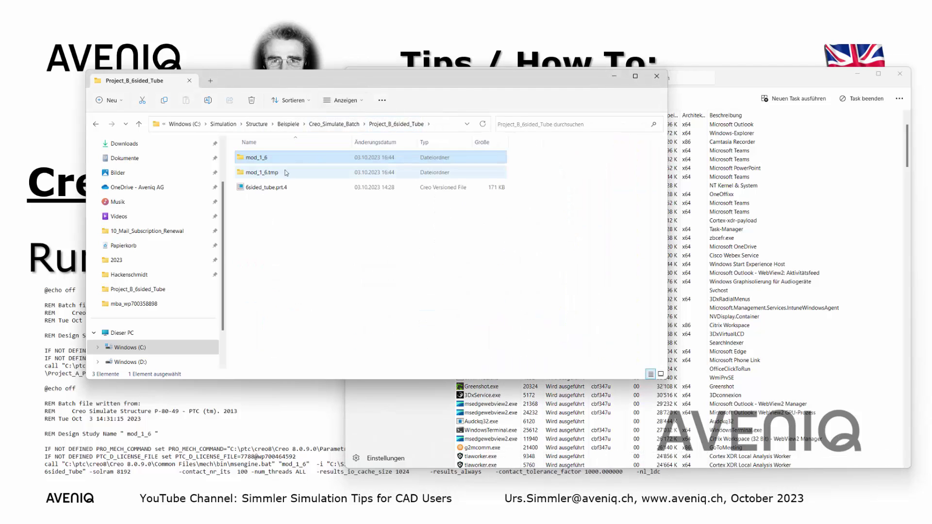
drag(465, 86, 271, 76)
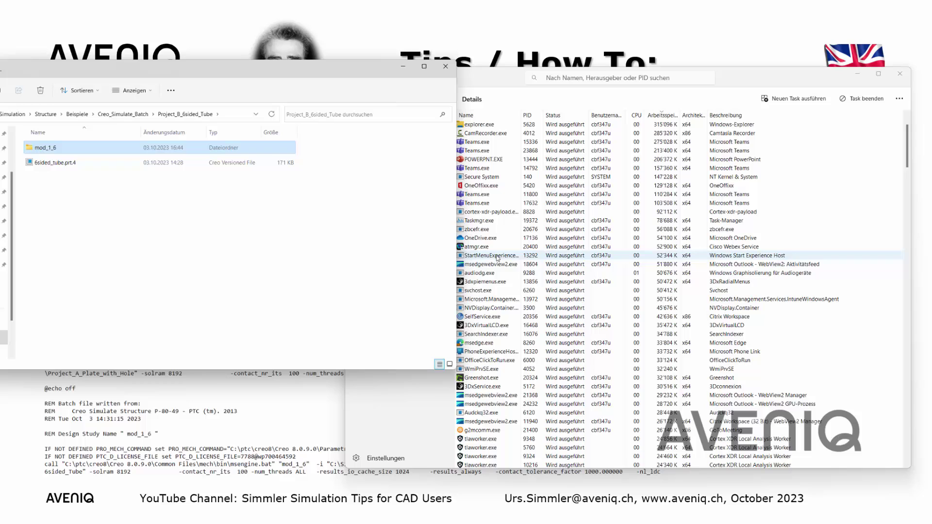
drag(511, 78, 540, 78)
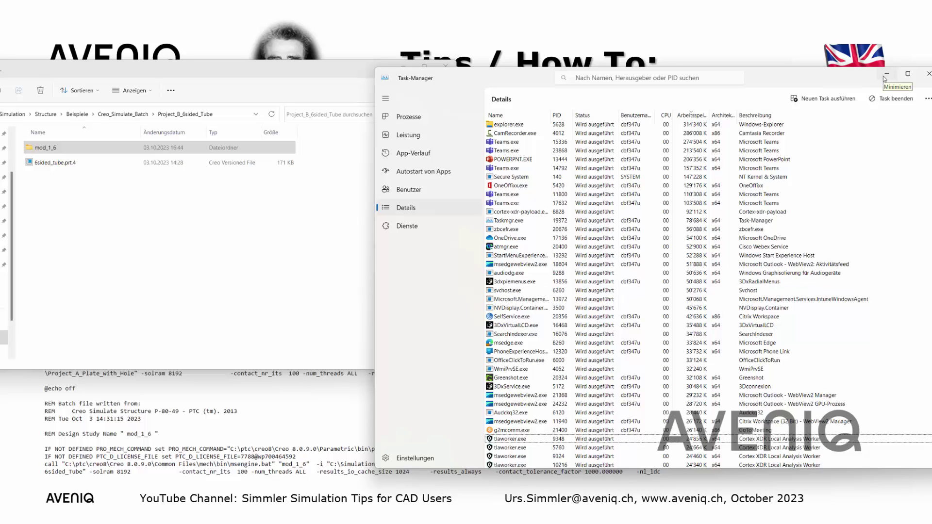
drag(832, 81, 704, 97)
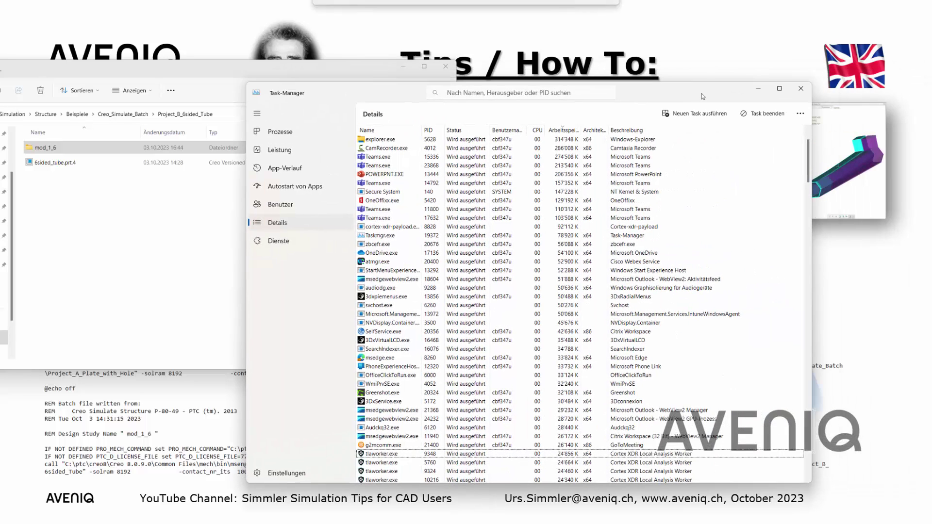
click(800, 94)
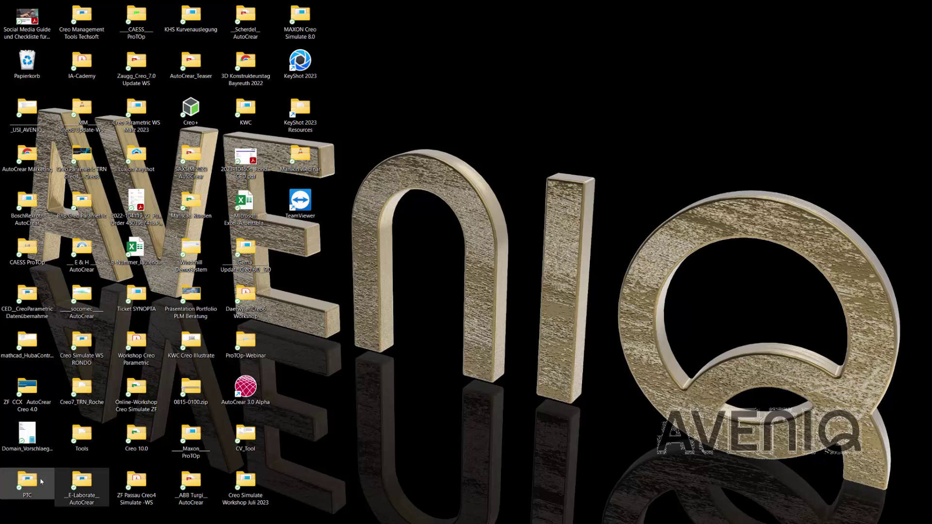
- Start Creo Parametric 8.0.8.0 EN from the Creo8 folder inside the desktop's PTC folder and close its Resource Center and embedded browser
double_click(28, 481)
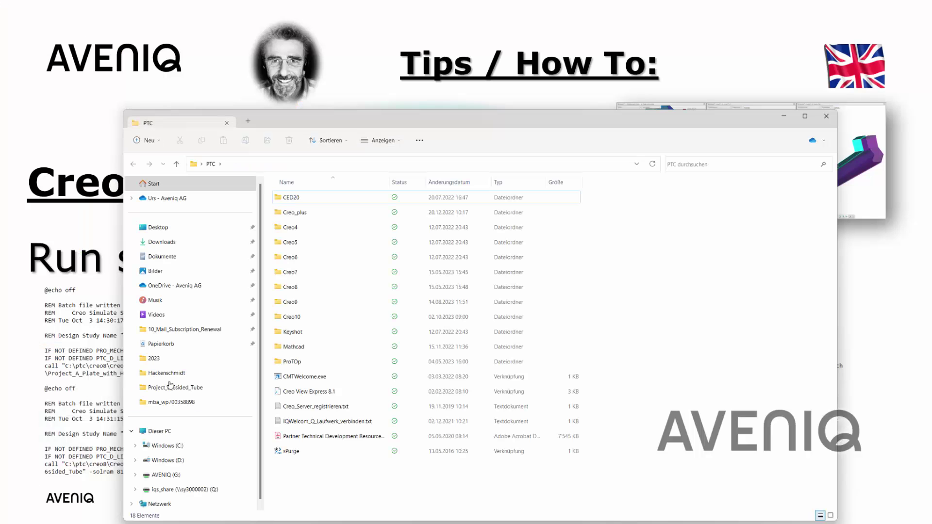
double_click(306, 287)
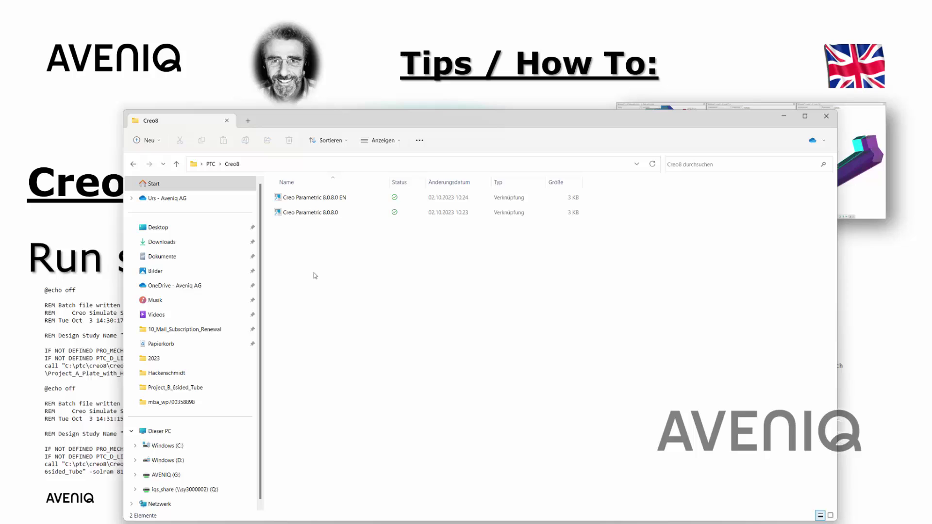
click(326, 199)
double_click(326, 198)
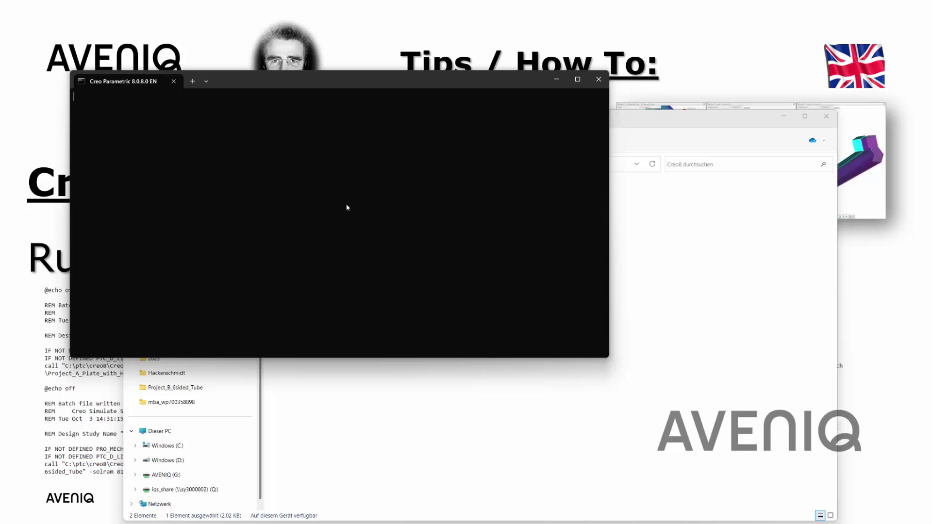
click(561, 81)
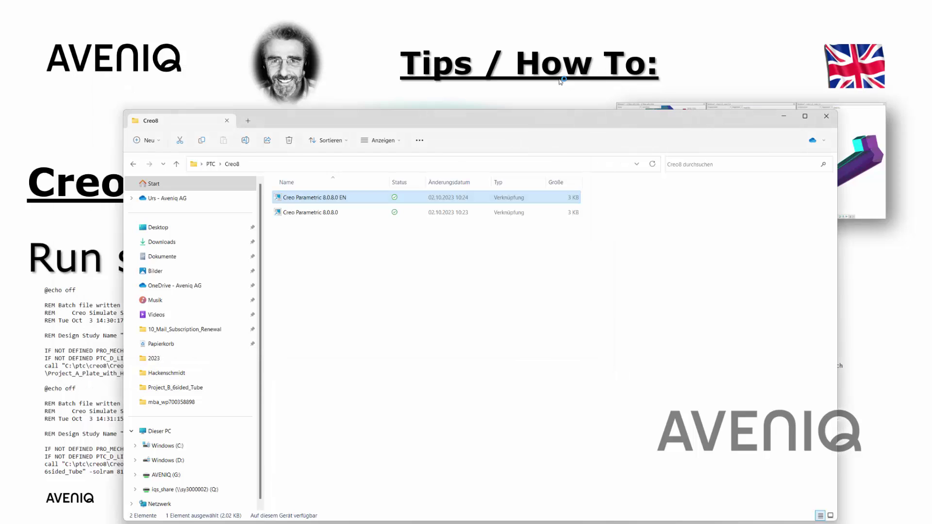
click(787, 118)
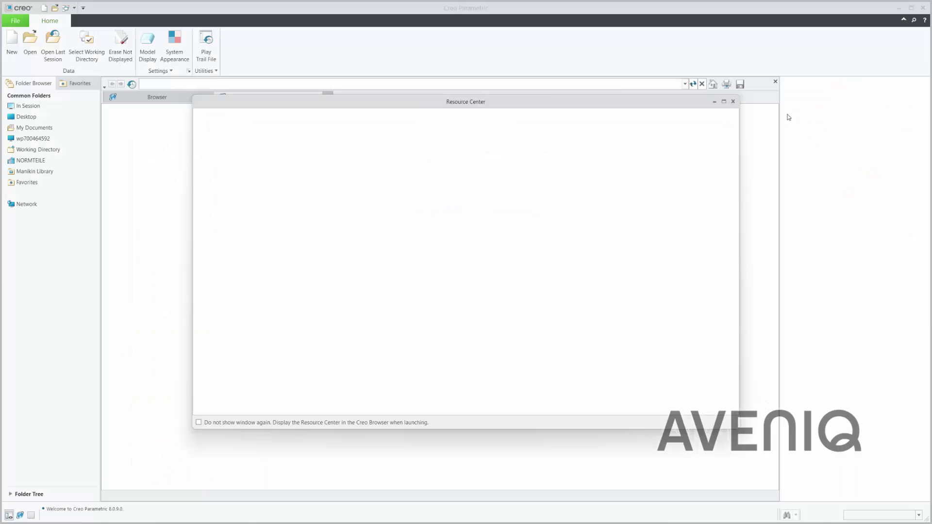
click(732, 101)
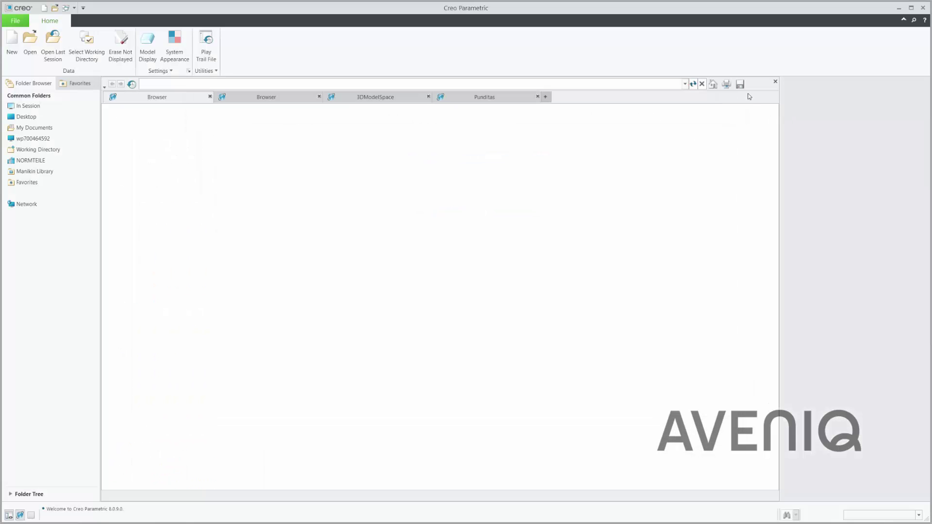
click(775, 81)
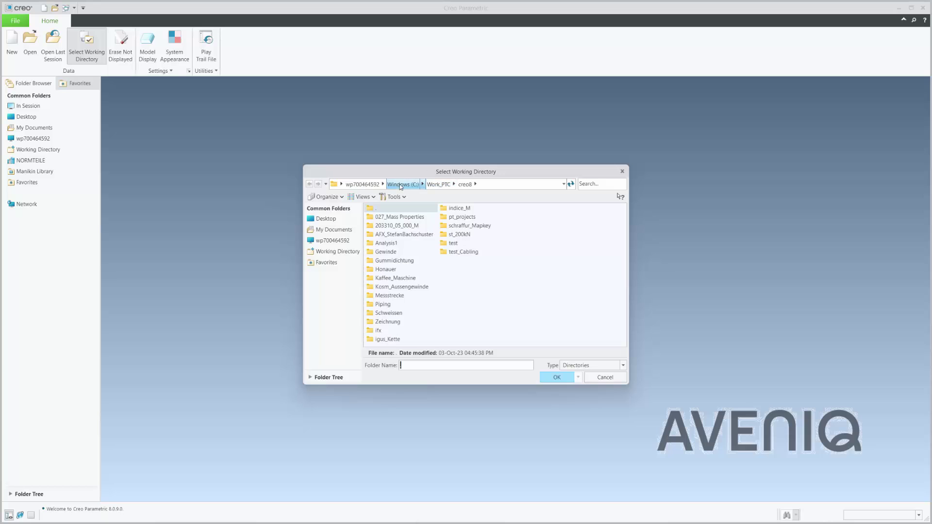
- Start selecting a working directory and browse to the Structure folder in C:\Simulation
click(401, 185)
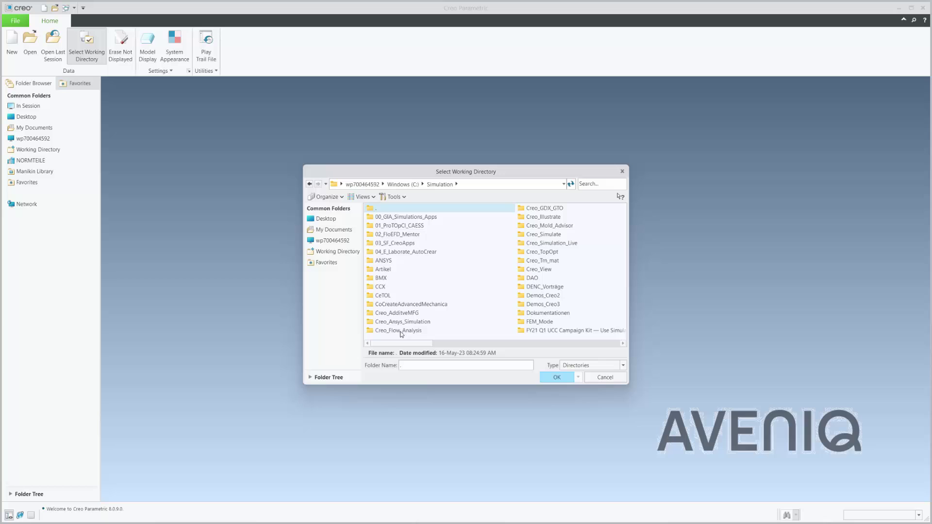
click(385, 270)
key(s)
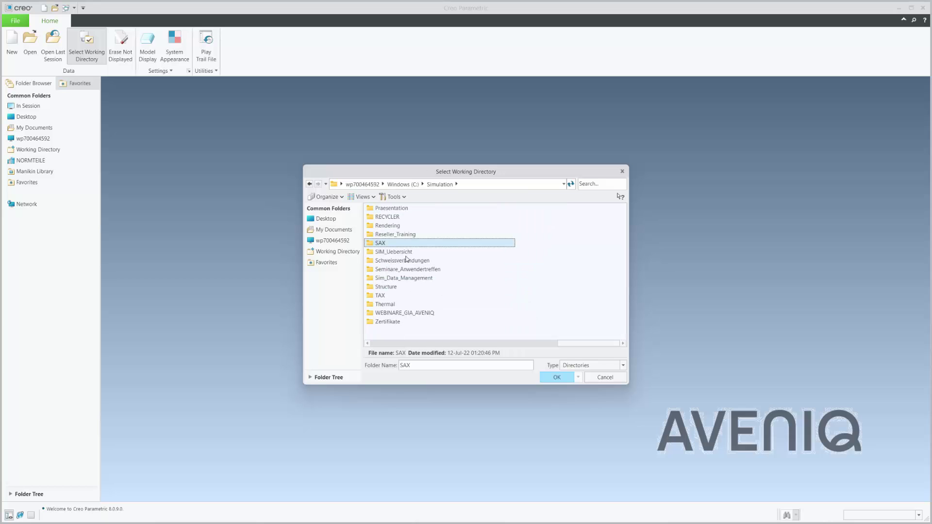
click(390, 289)
double_click(390, 289)
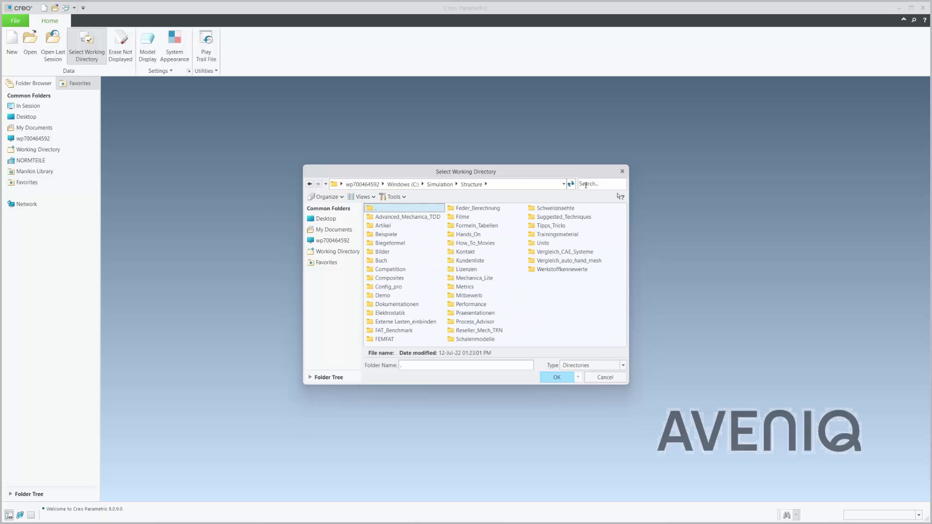
click(586, 183)
text(bt)
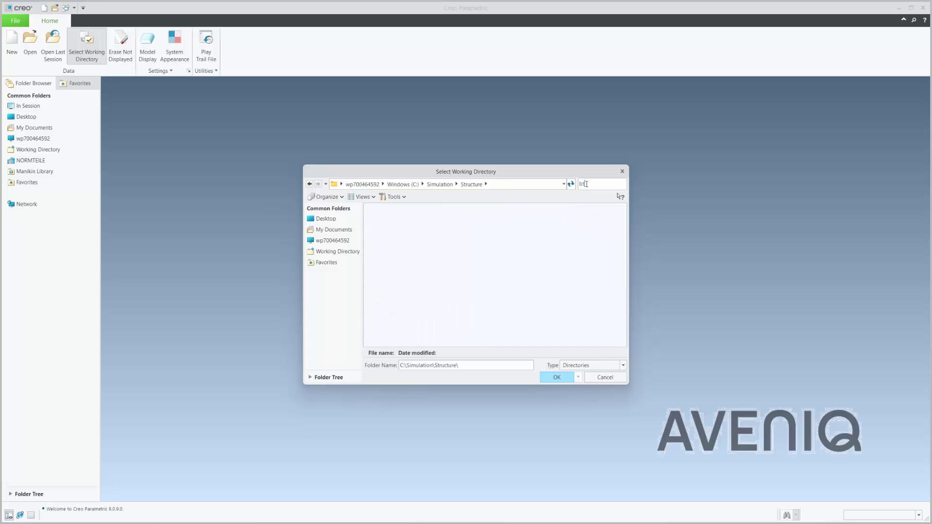
text(c)
key(BackSpace)
key(BackSpace)
key(BackSpace)
text(a)
click(468, 185)
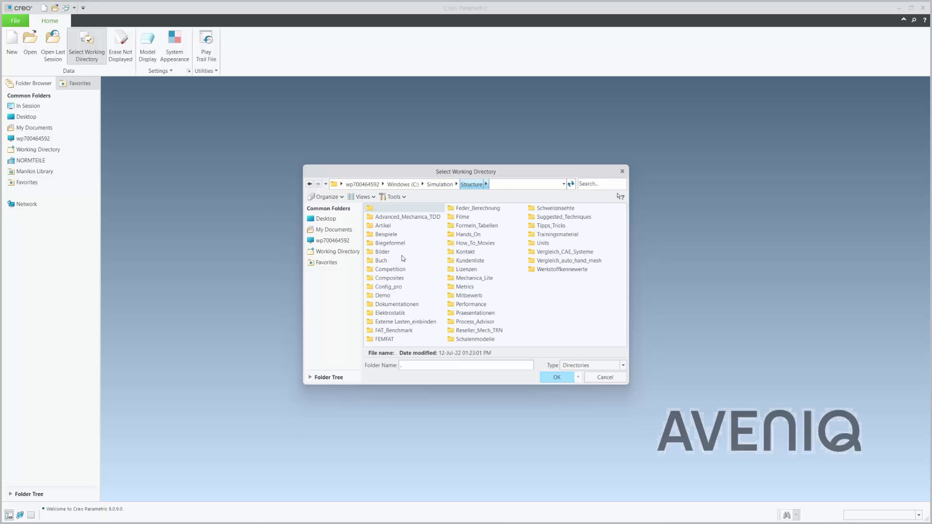
- Set the working directory to Beispiele\Creo_Simulate_Batch\Project_A_Plate_with_Hole\st_Plate_with_Hole, dismissing the 3DxProEngineer startup messages
double_click(386, 235)
click(603, 184)
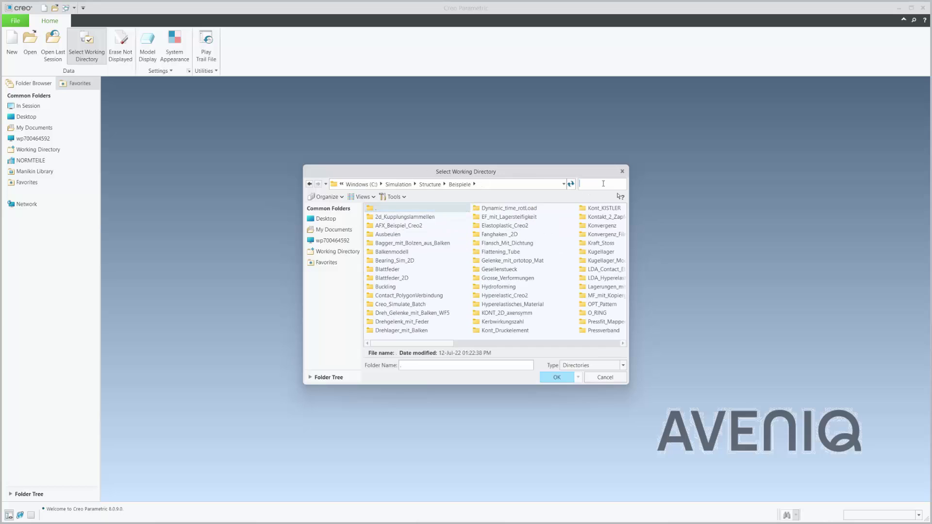
text(batc)
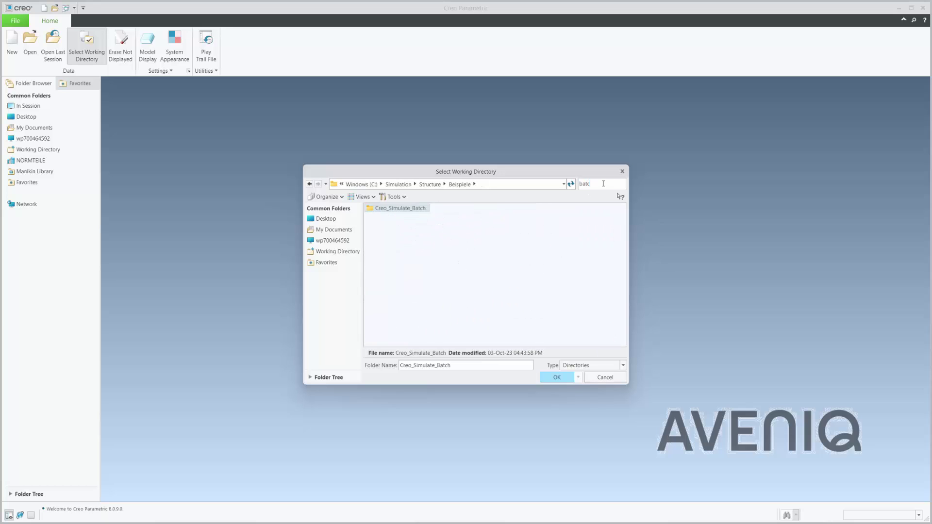
double_click(417, 208)
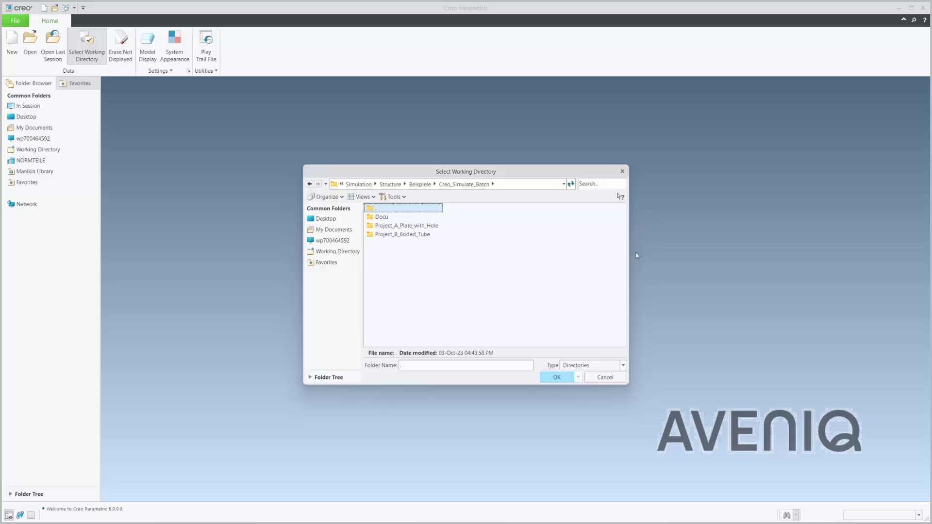
double_click(417, 227)
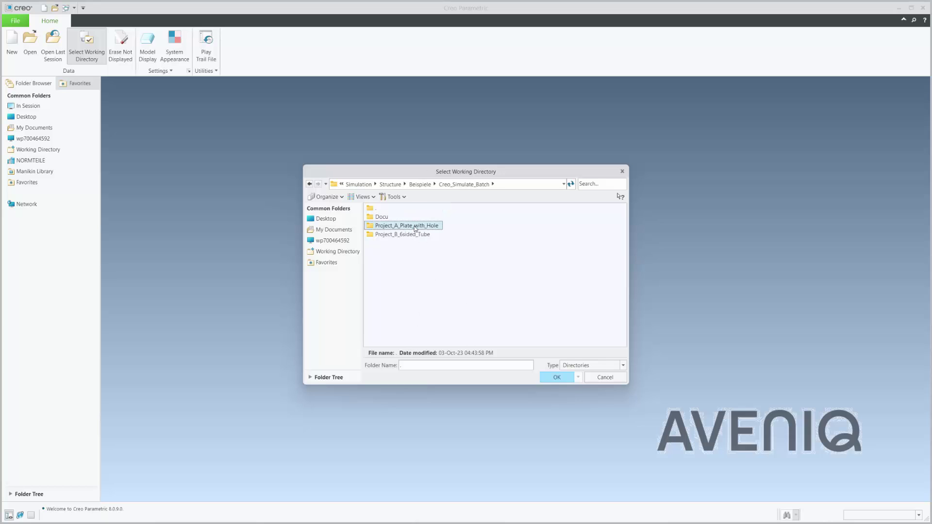
click(411, 218)
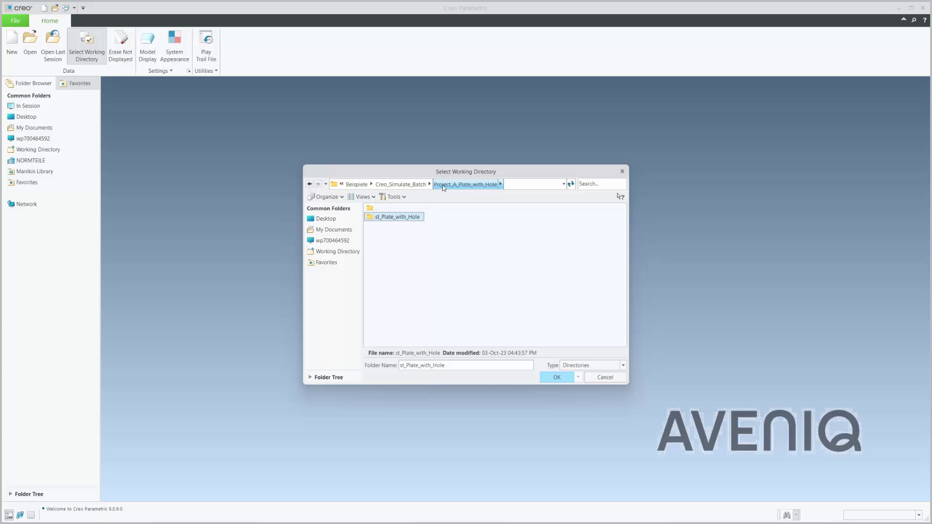
click(558, 378)
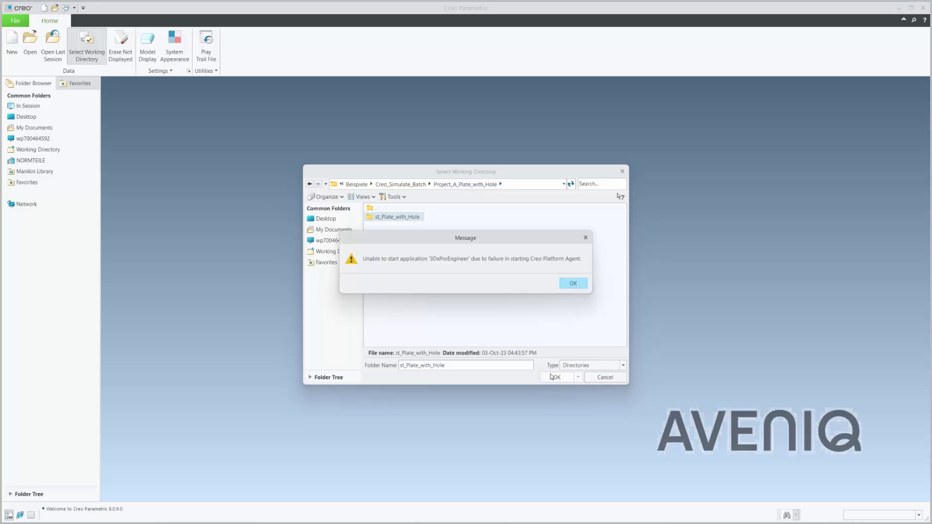
click(571, 284)
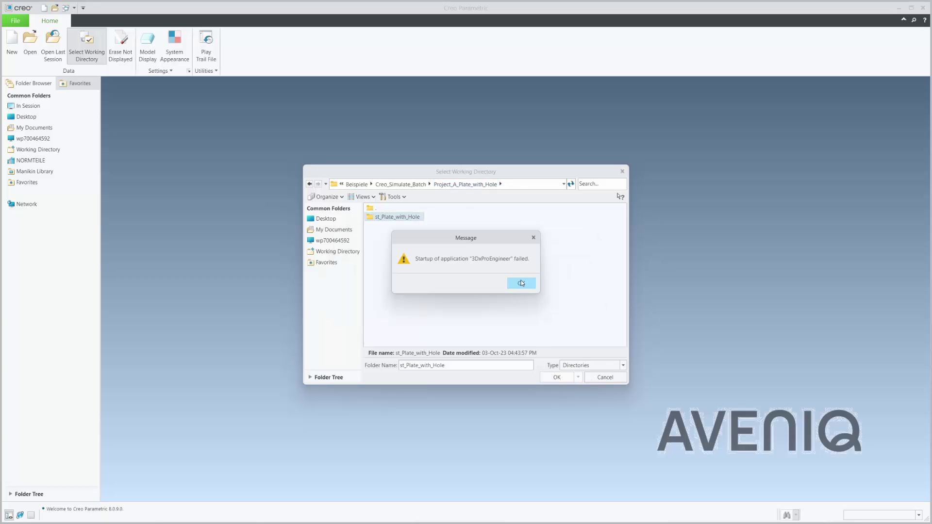
click(557, 377)
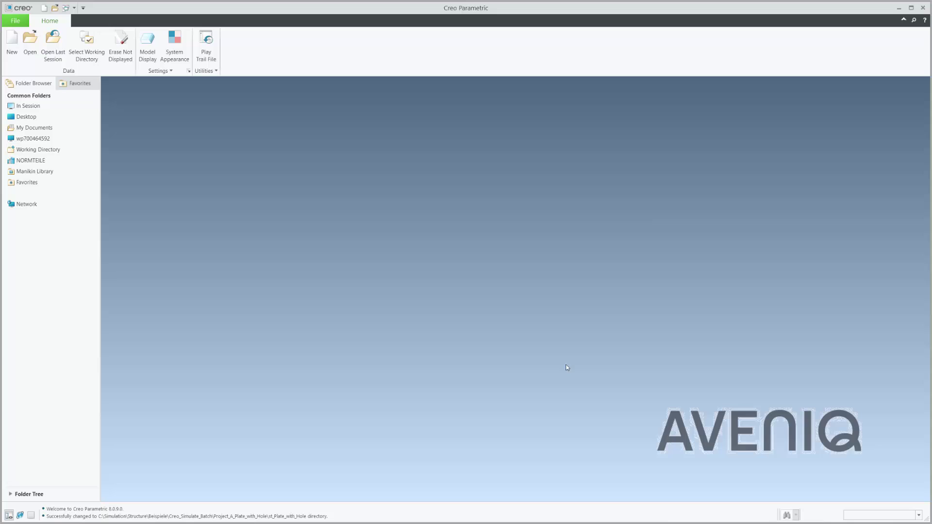
- Cancel reopening the last session and open plate_with_hole.prt from the working directory
click(53, 44)
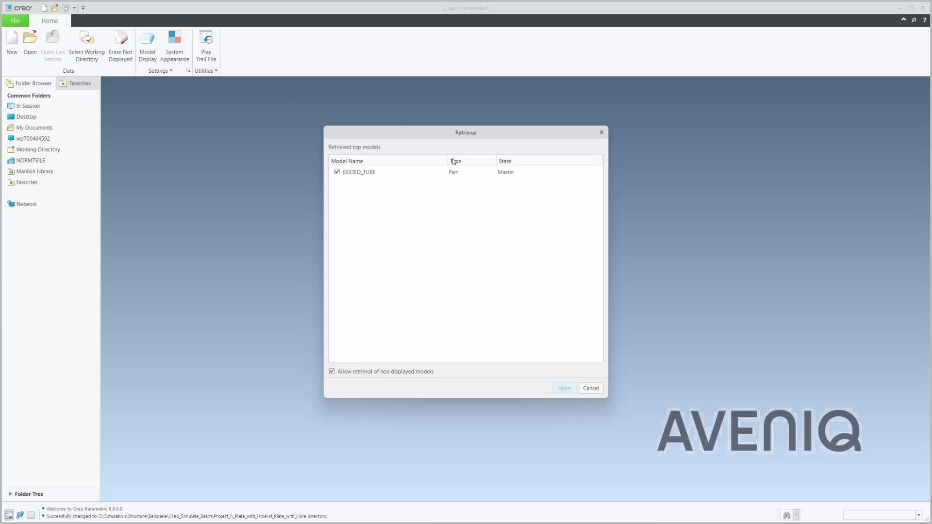
click(597, 389)
click(30, 38)
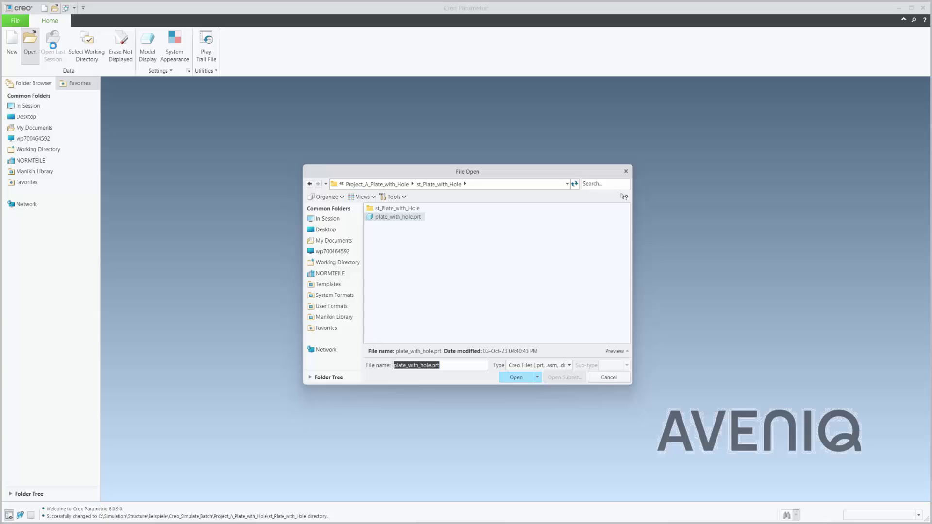
key(Return)
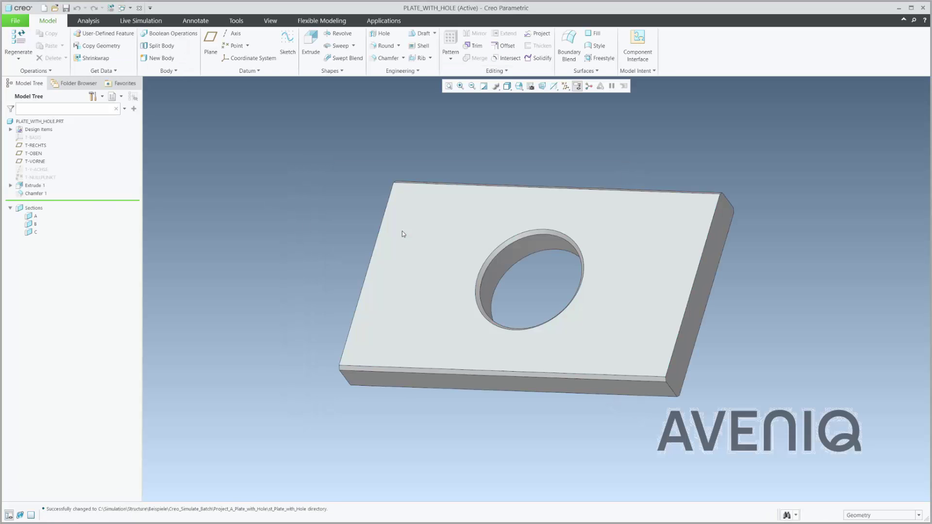
- Launch Simulate Results and open the st_Plate_with_Hole design study from the Project_A_Plate_with_Hole folder
key(alt)
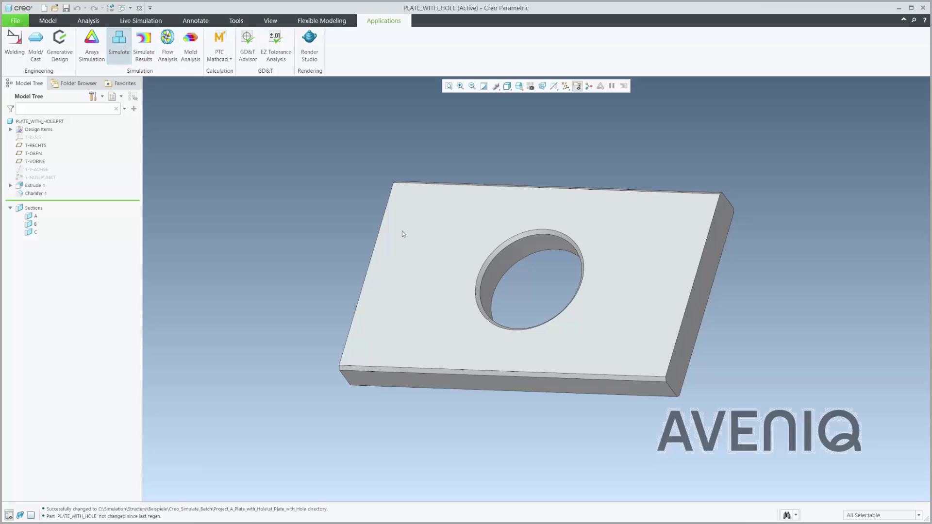
key(alt)
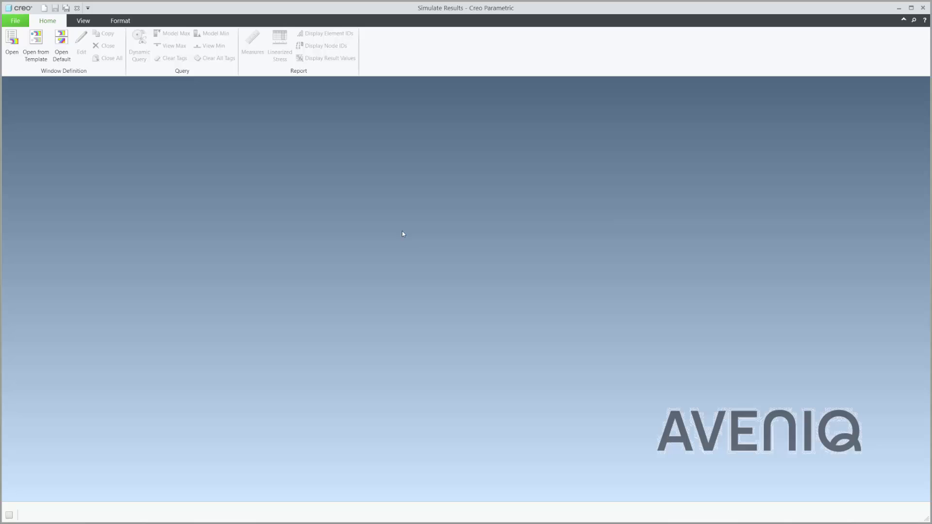
key(ctrl+o)
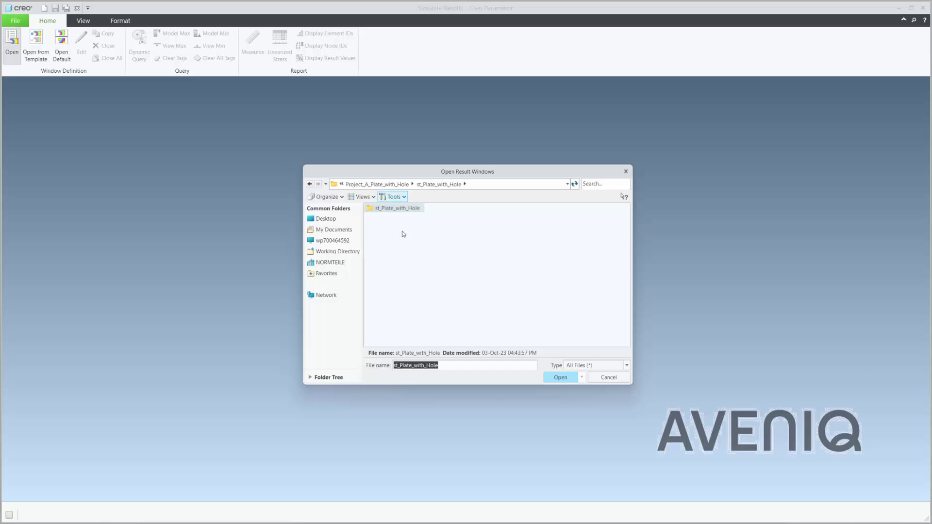
key(Return)
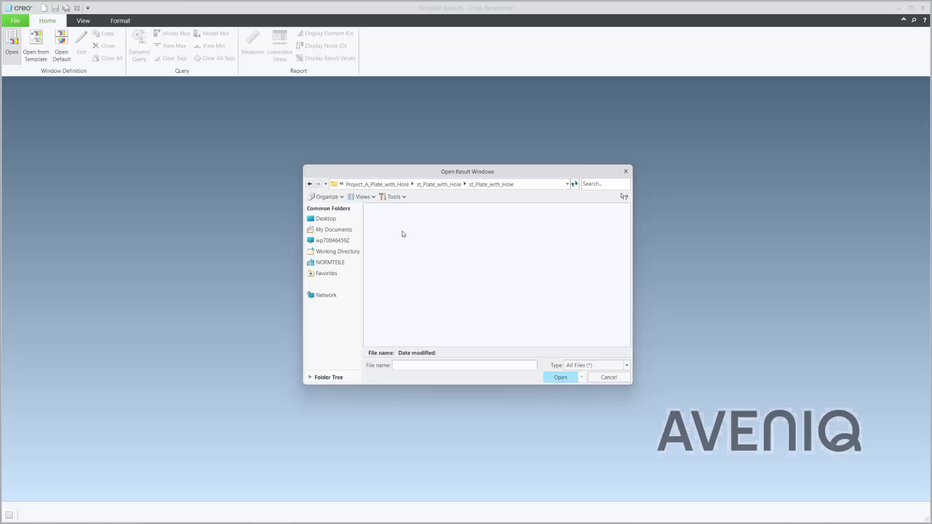
key(BackSpace)
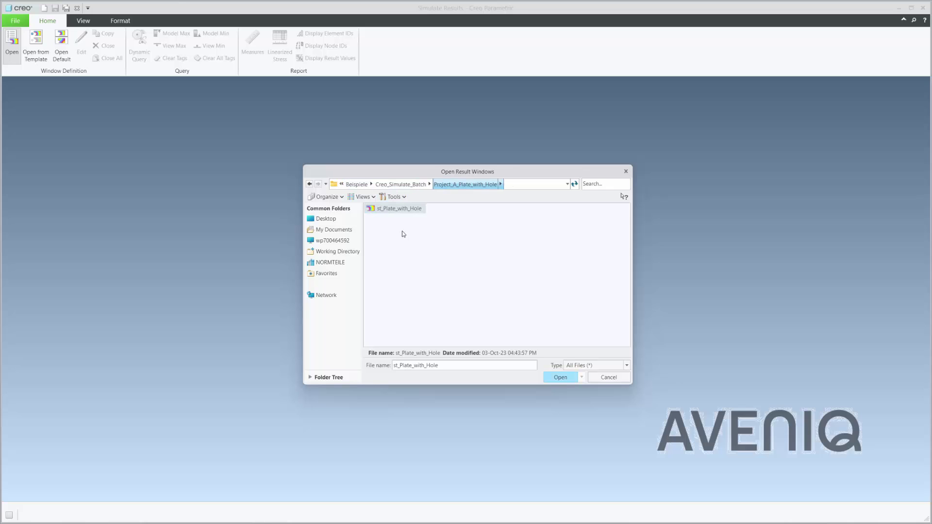
key(Return)
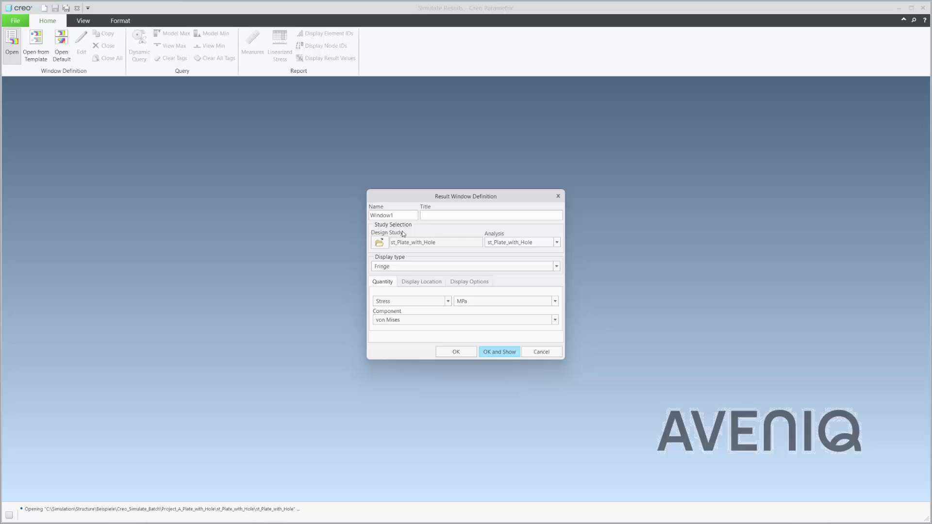
- Show the plate's von Mises stress fringe in MPa on the deformed shape, with the undeformed model overlaid and 10% scaling
key(ctrl+Tab)
key(ctrl+Tab)
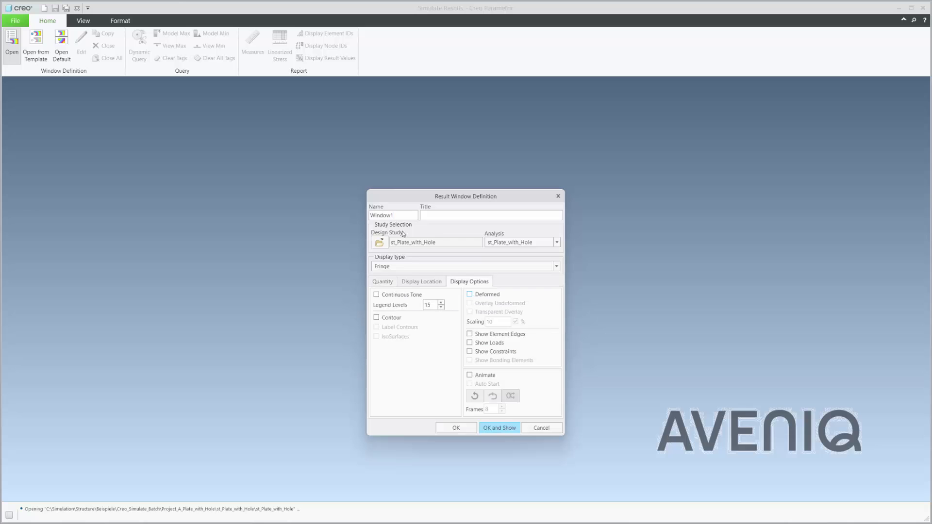
key(space)
key(Tab)
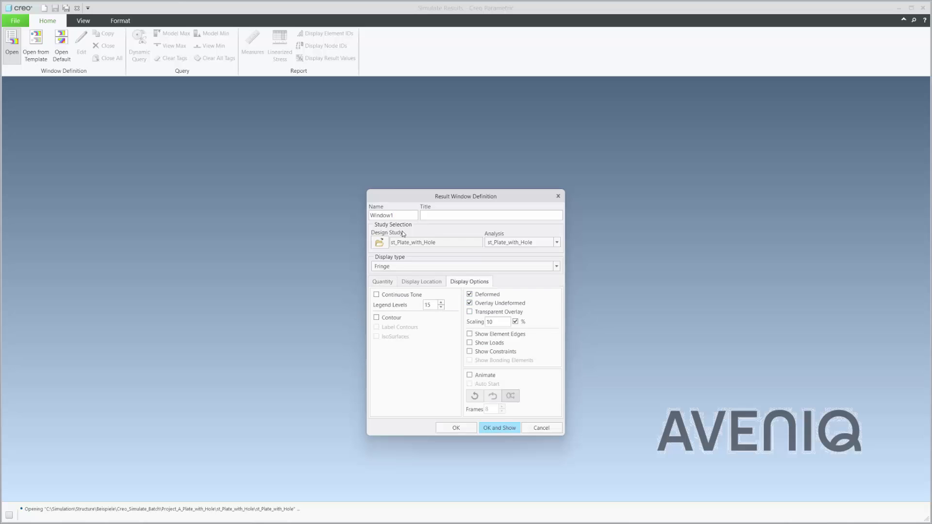
key(Return)
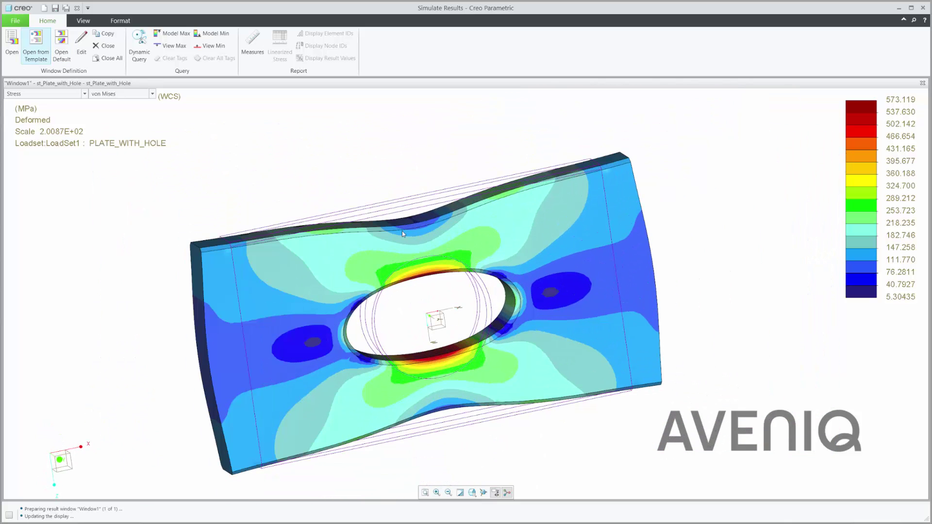
- Open the mod_1_6 study from Project_B_6sided_Tube and show Mode 1 as a deformed, auto-starting animated fringe with a transparent undeformed overlay
key(ctrl+o)
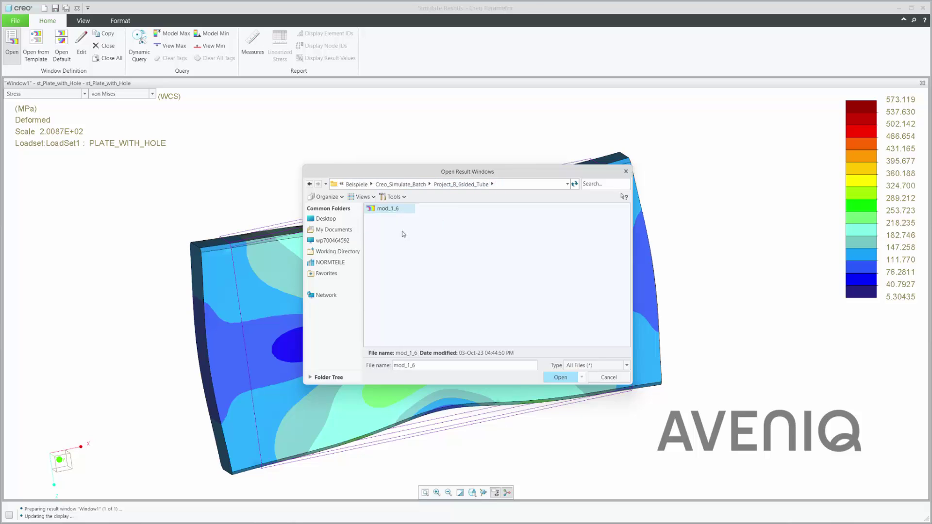
key(Return)
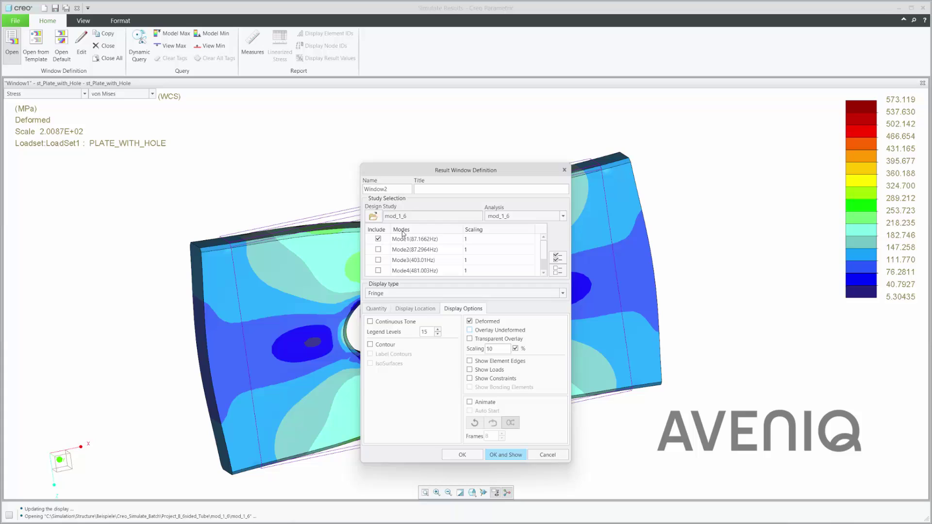
key(space)
key(Up)
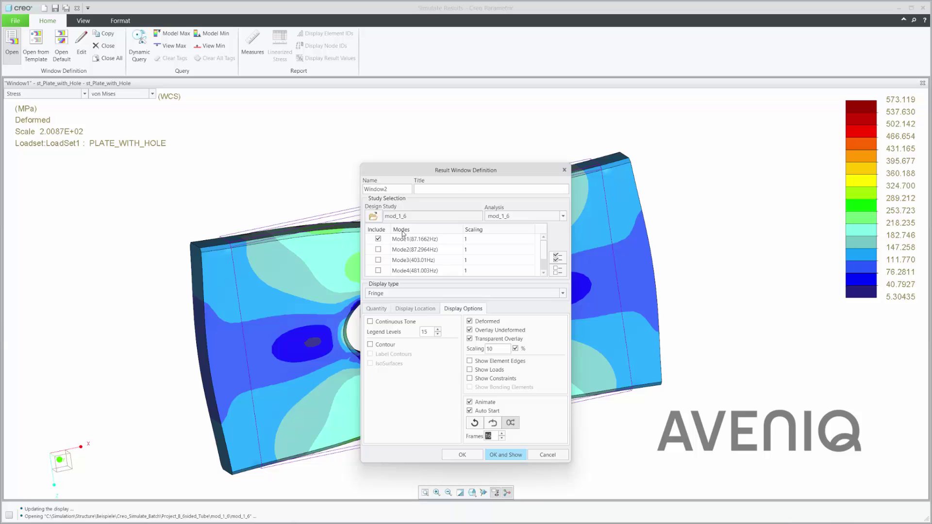
key(Return)
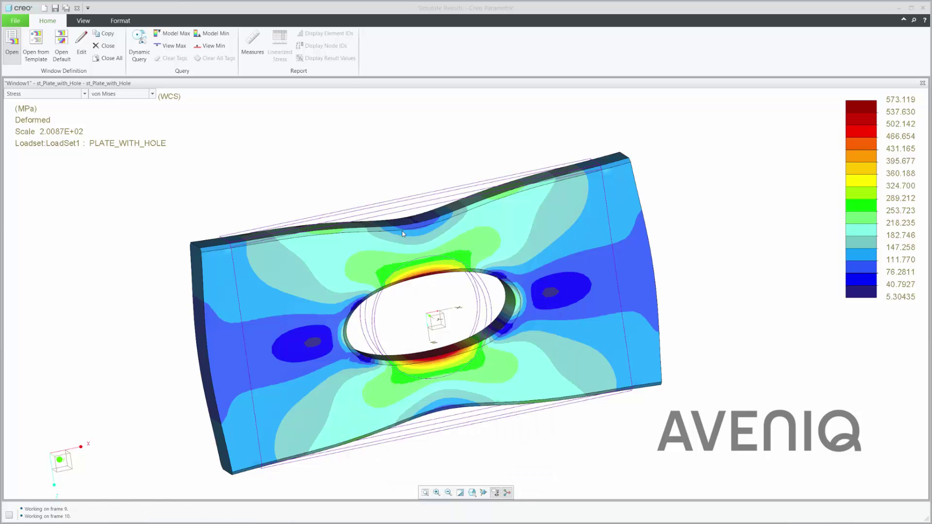